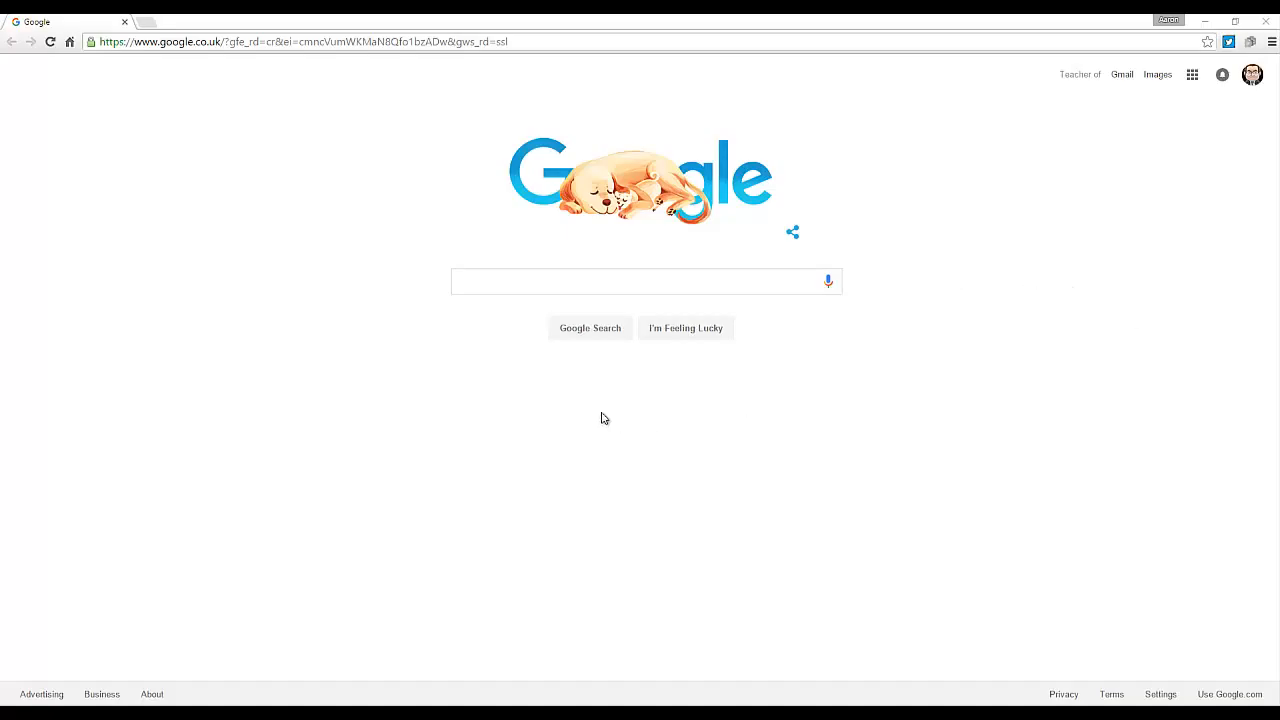
Step: Search Google for "google docs" and open the Google Docs home page from the results
click(564, 285)
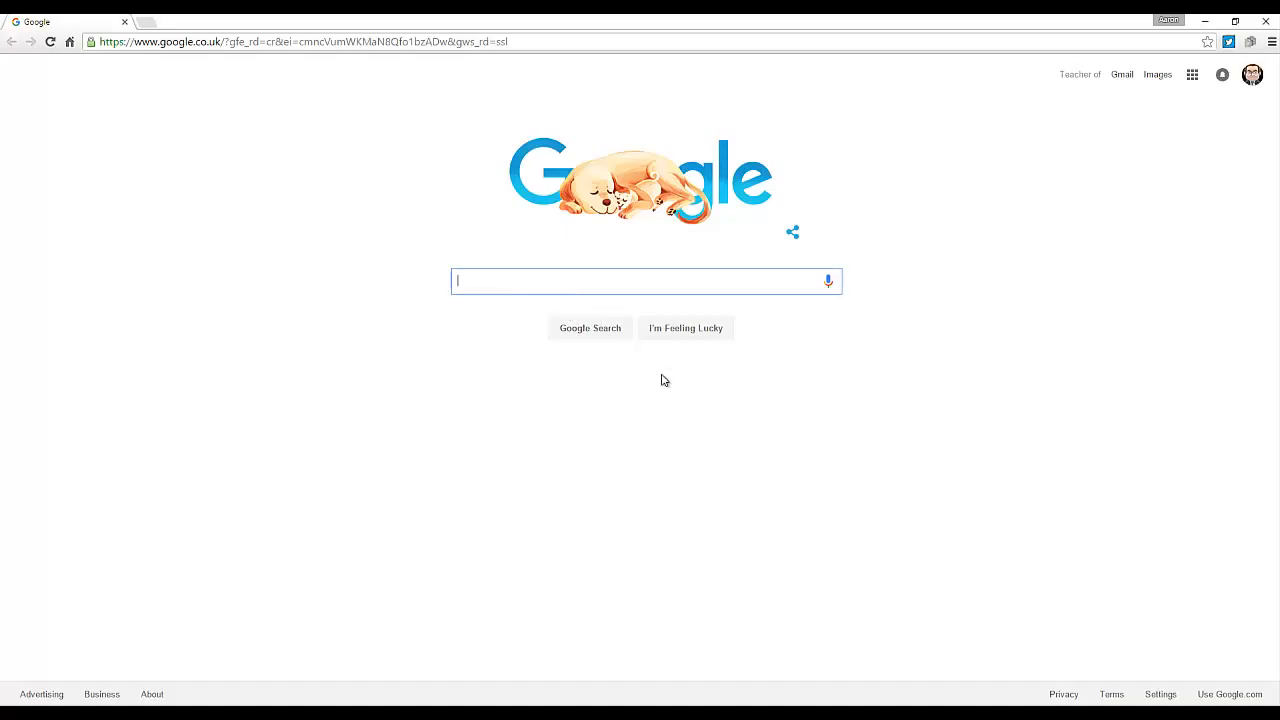
text(google do)
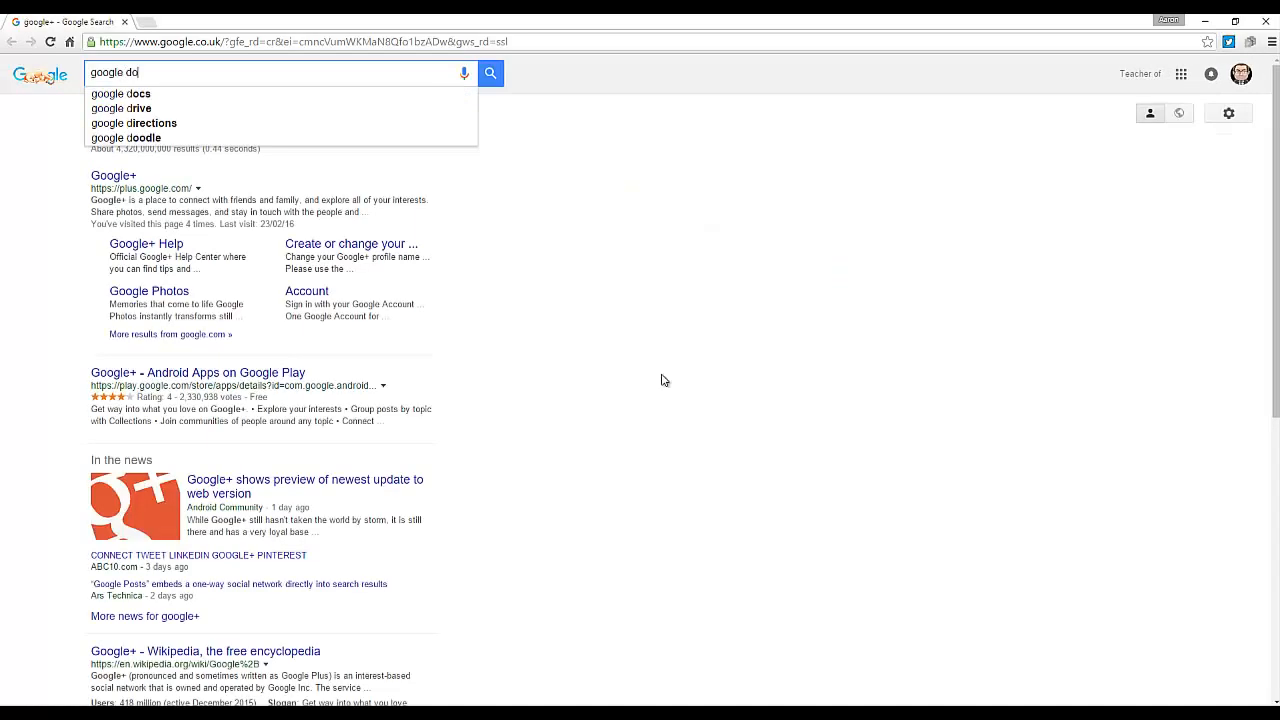
text(cs)
key(Return)
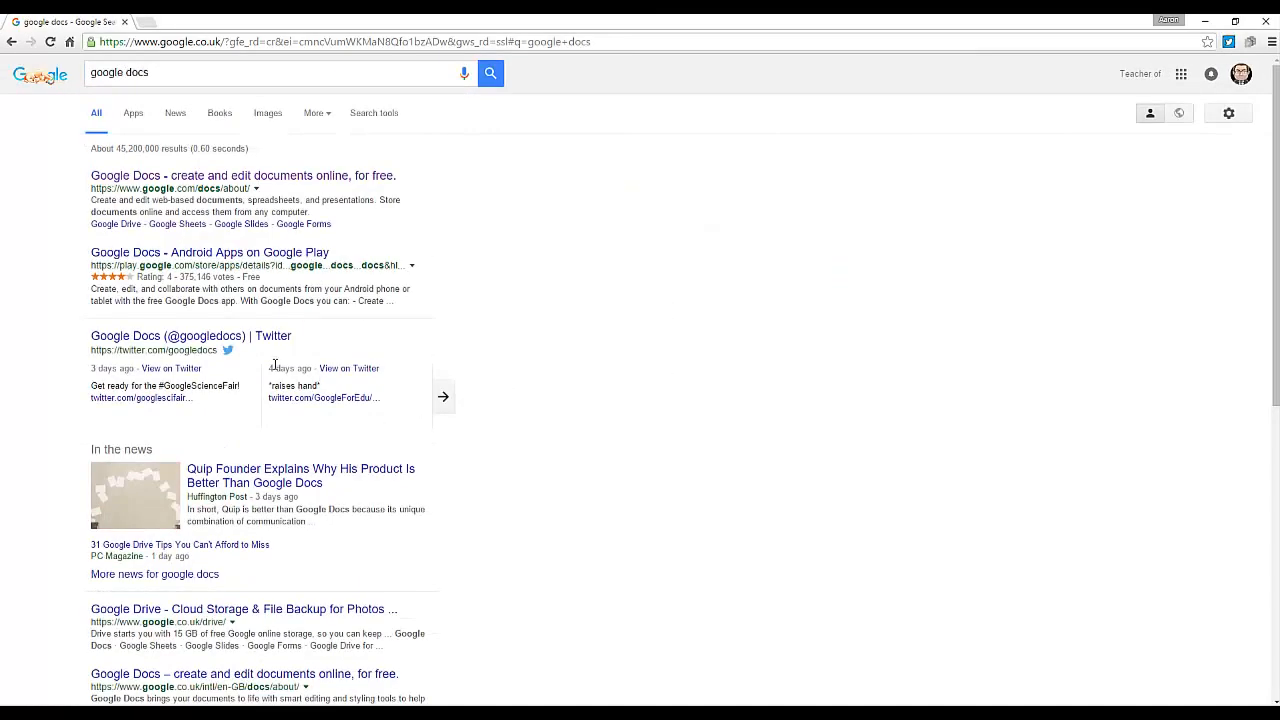
click(148, 177)
click(934, 456)
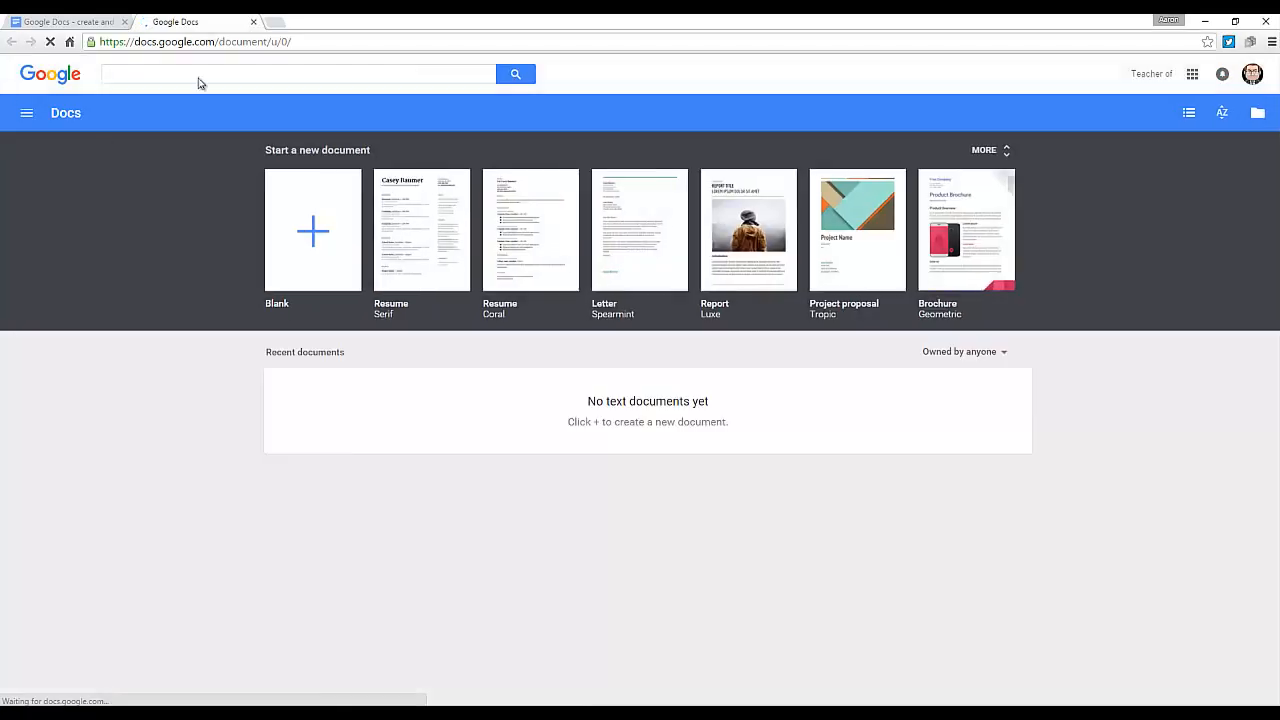
Step: Switch to Google Sheets, create a blank spreadsheet and create a form from it
click(25, 115)
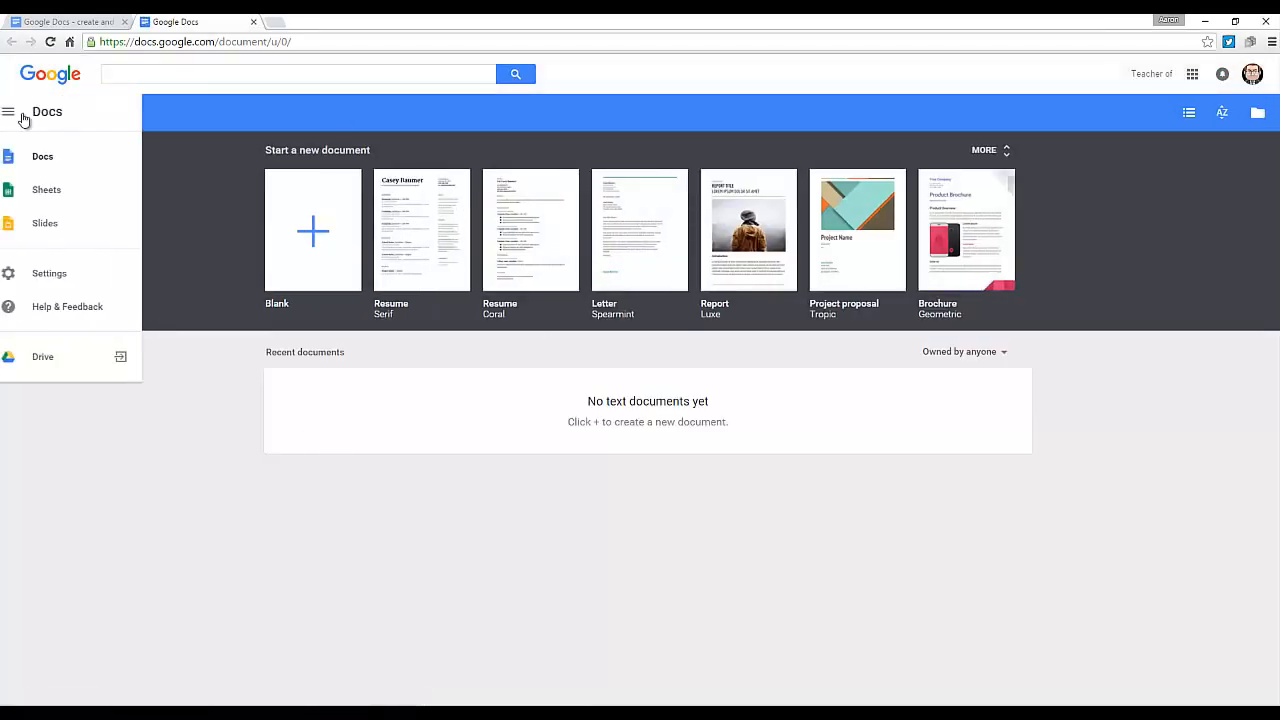
click(66, 190)
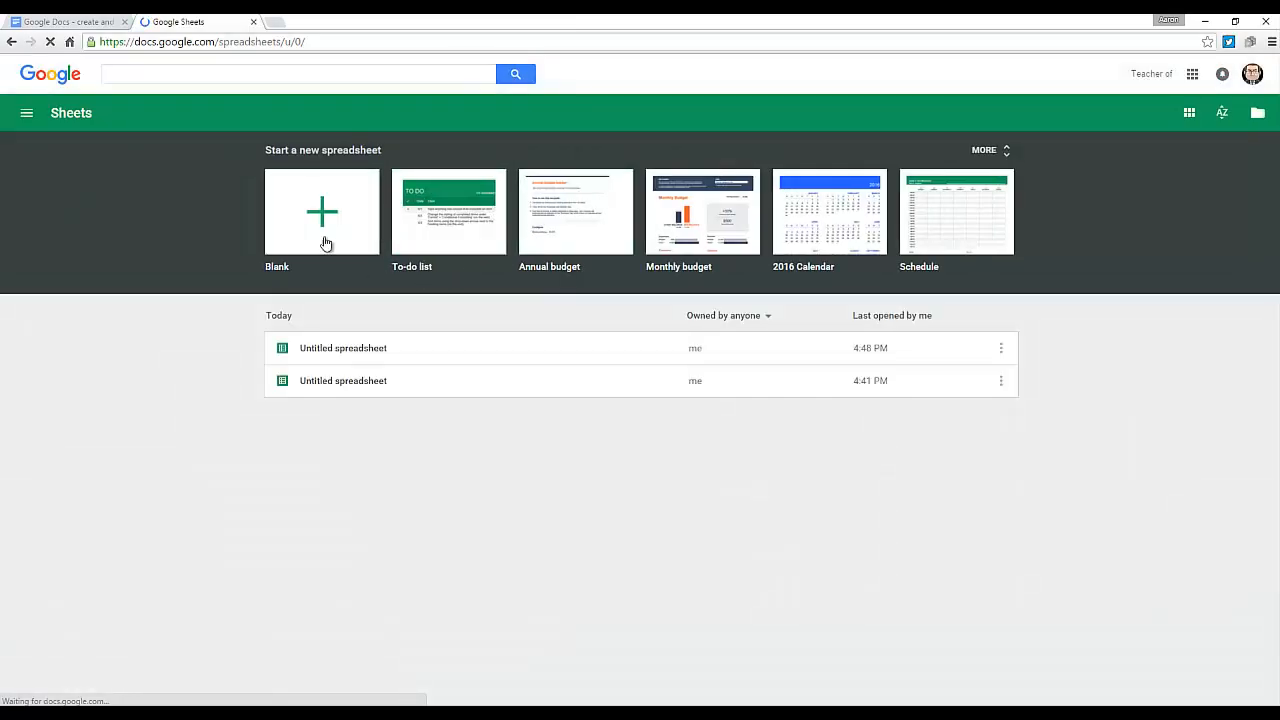
click(326, 244)
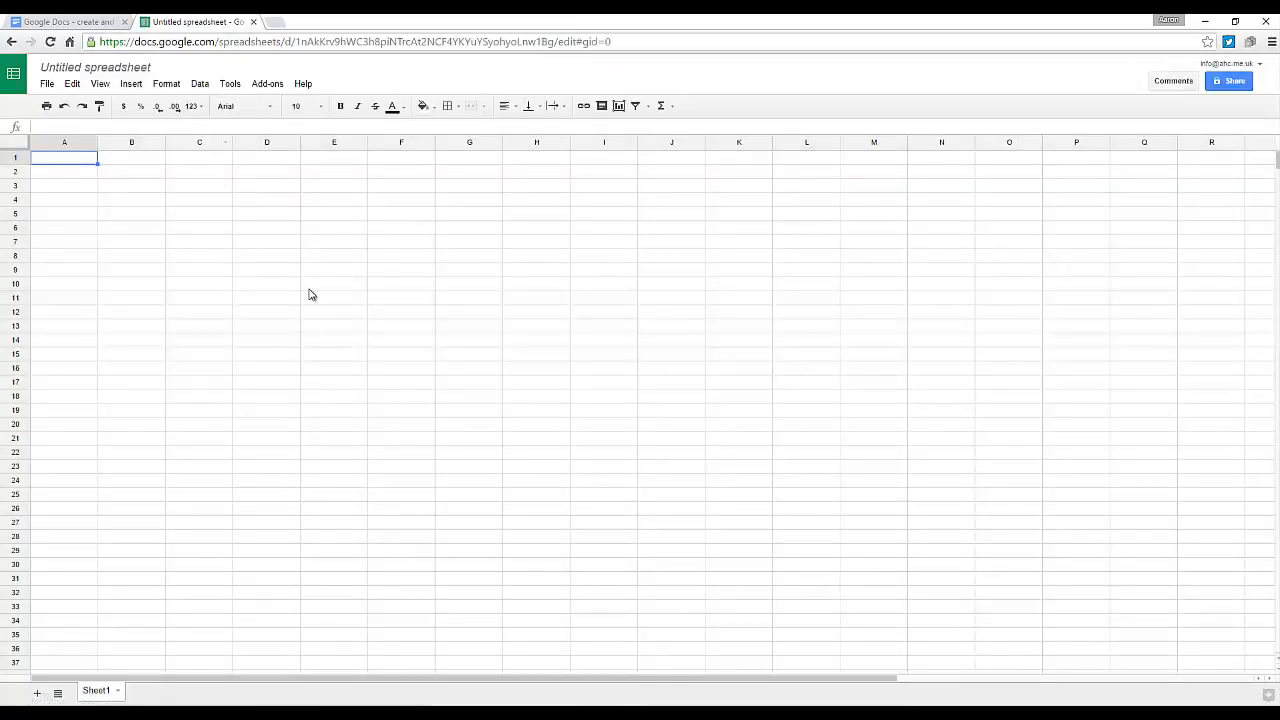
click(233, 86)
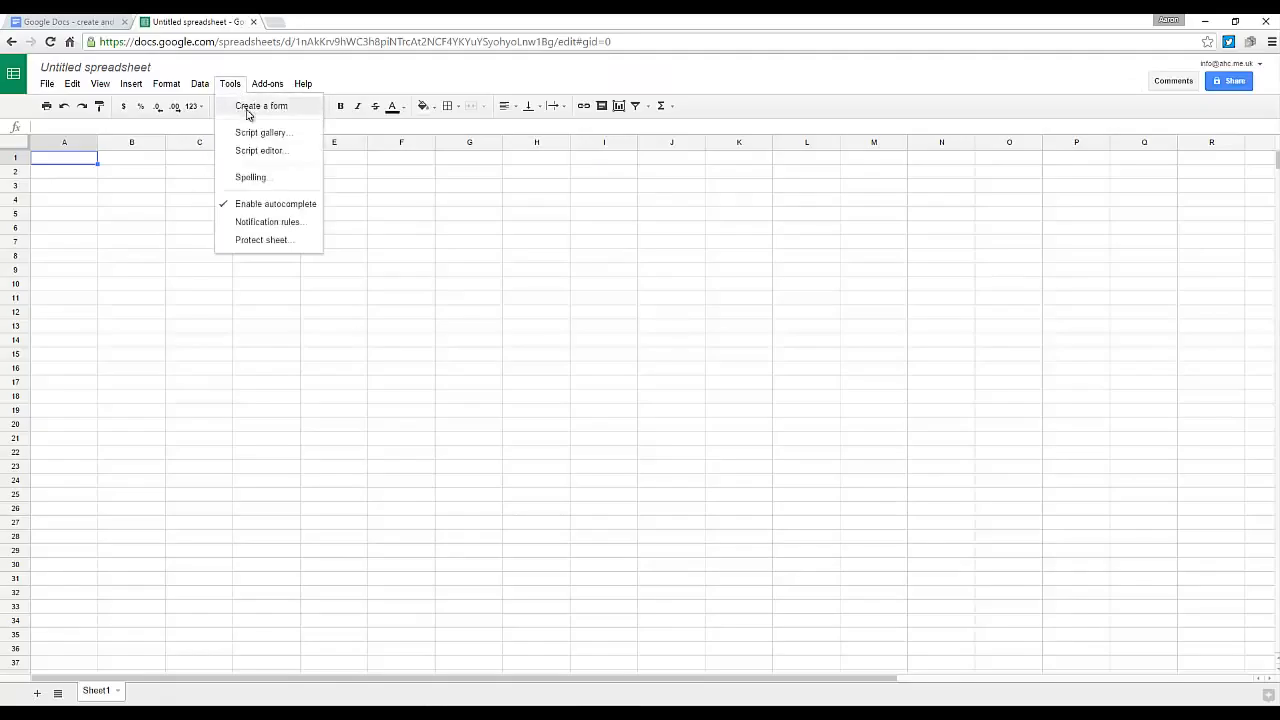
click(258, 108)
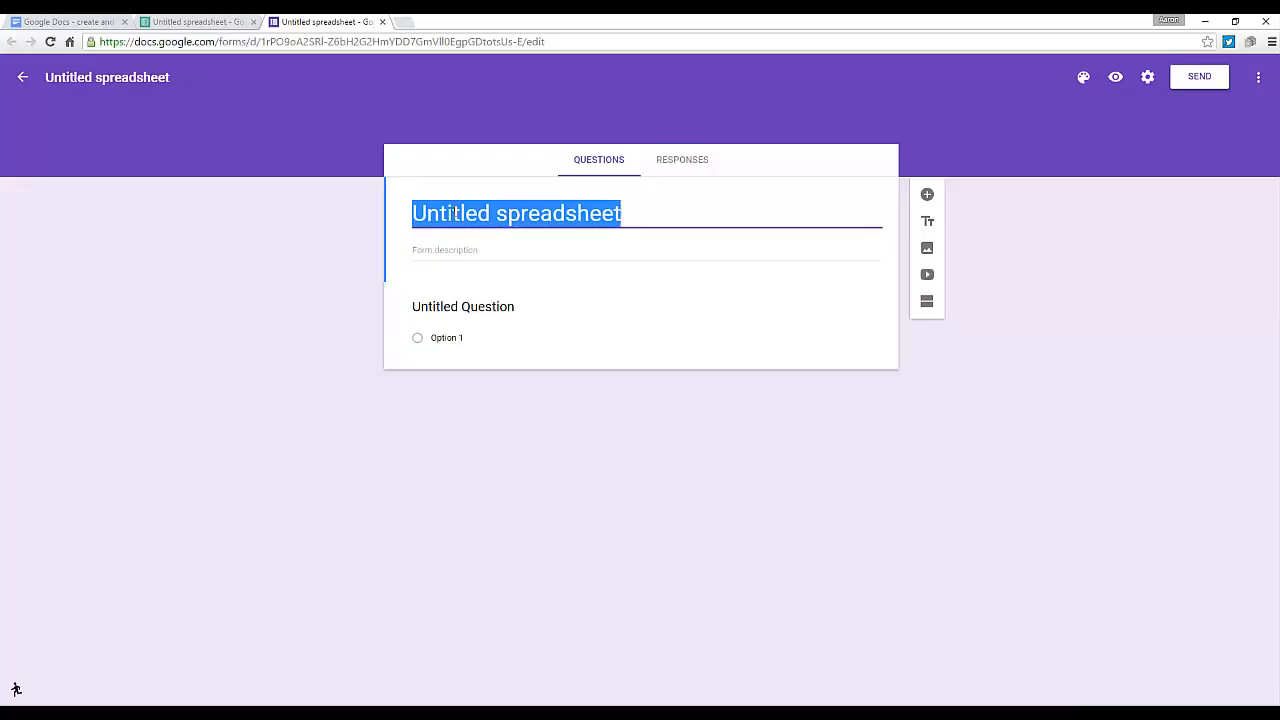
Step: Title the form "Games Club" and enter the description "Please answer the following questions to improve your club."
text(Games)
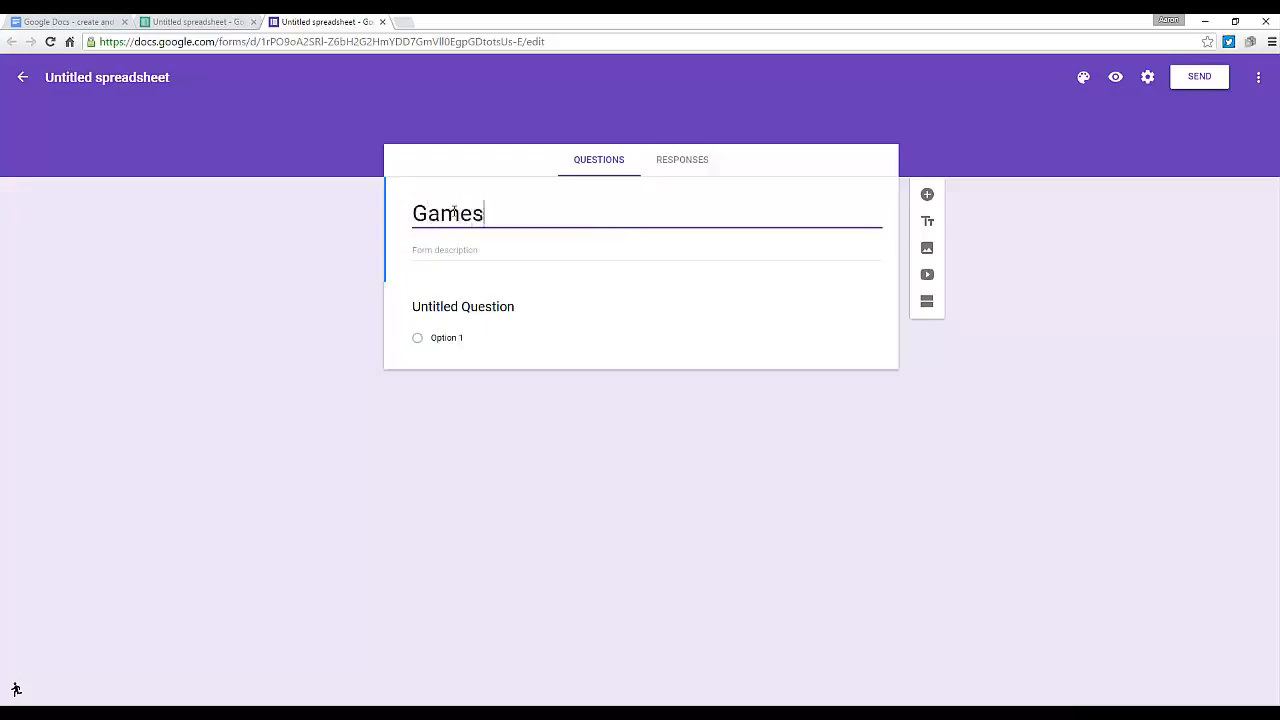
text( Club)
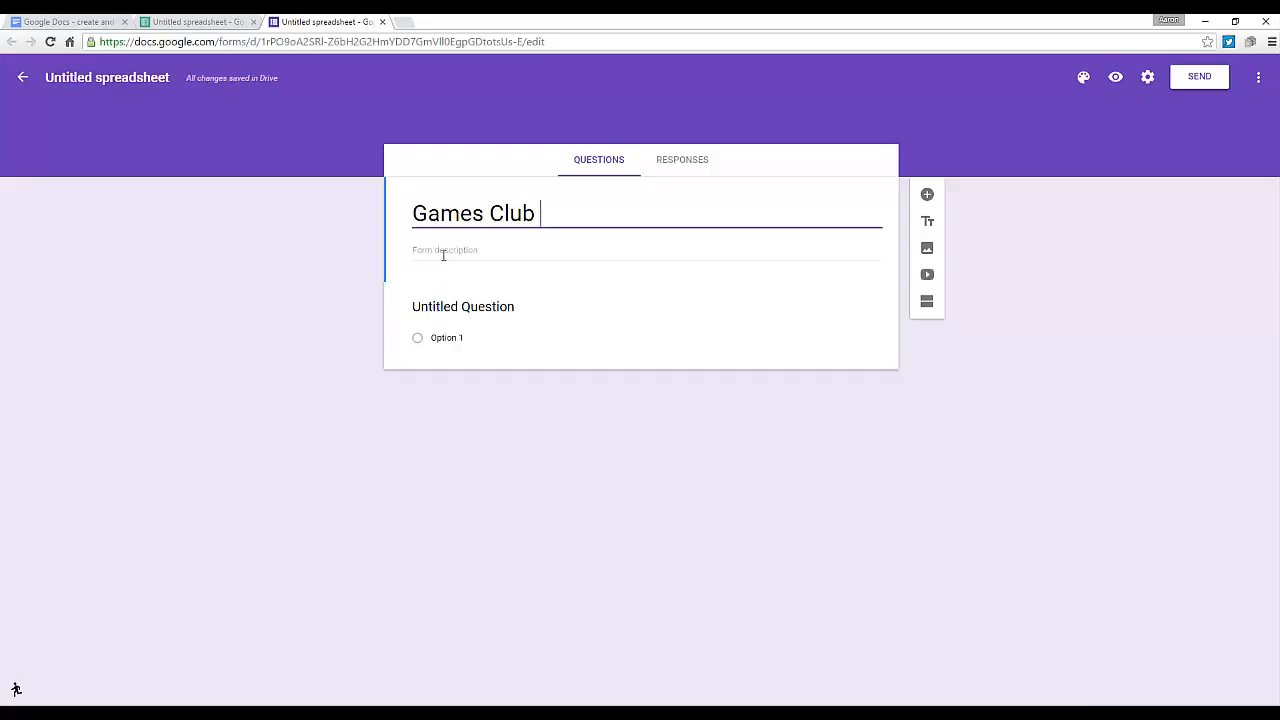
click(443, 255)
text(Please answer the fol)
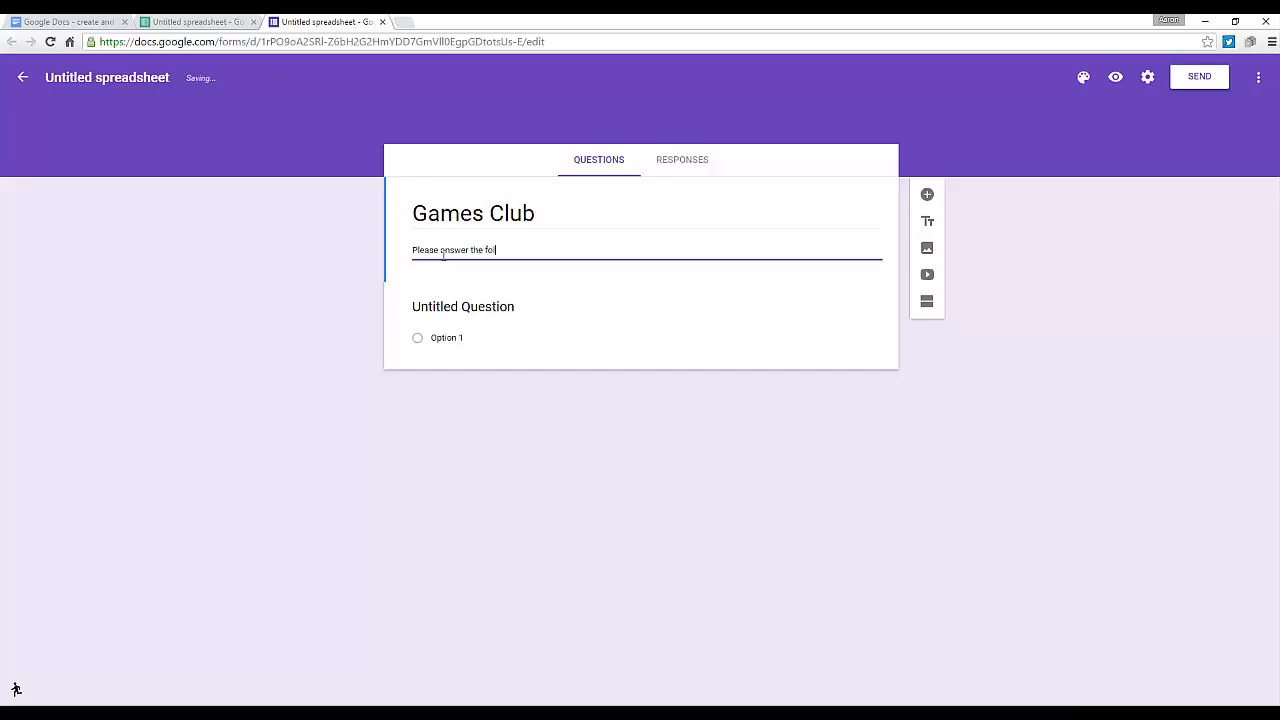
text(ing questions )
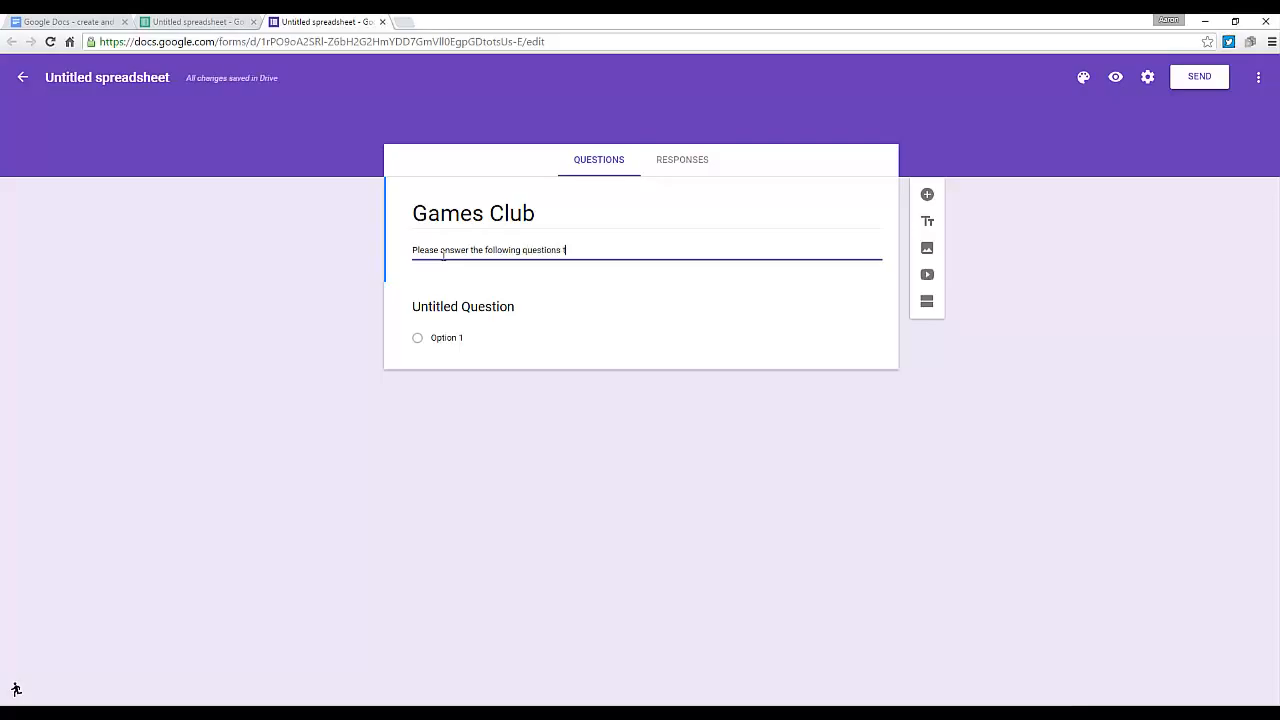
text(to improve your c)
text(lub.)
Step: Fill in the first multiple-choice question as "Do you attend games club?" with the options yes and no
click(448, 309)
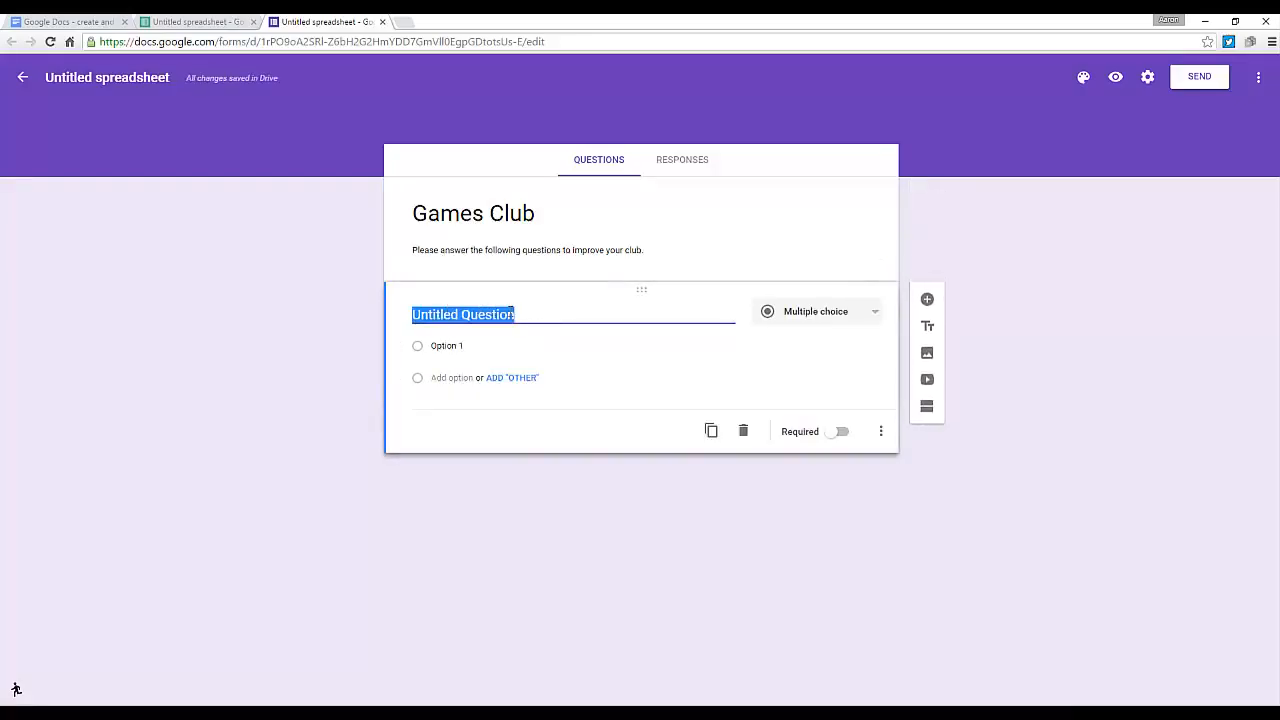
text(Do you attend g)
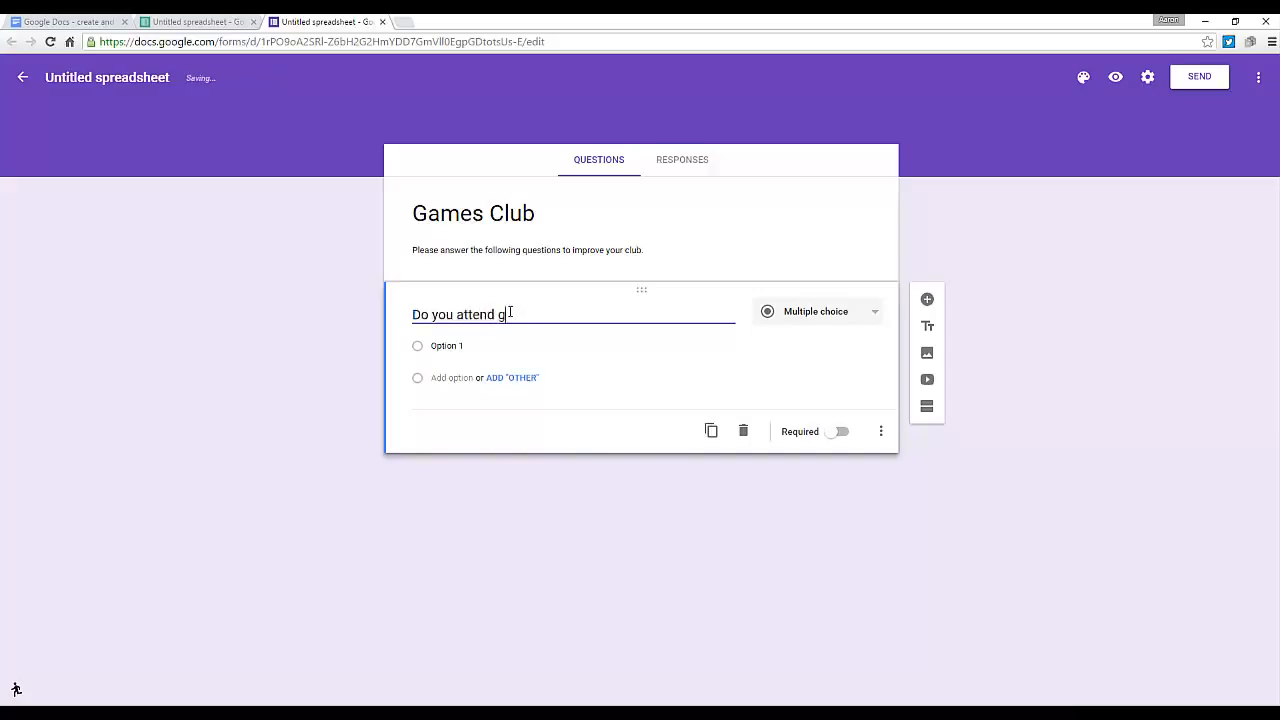
text(ames club?)
click(441, 346)
text(yes)
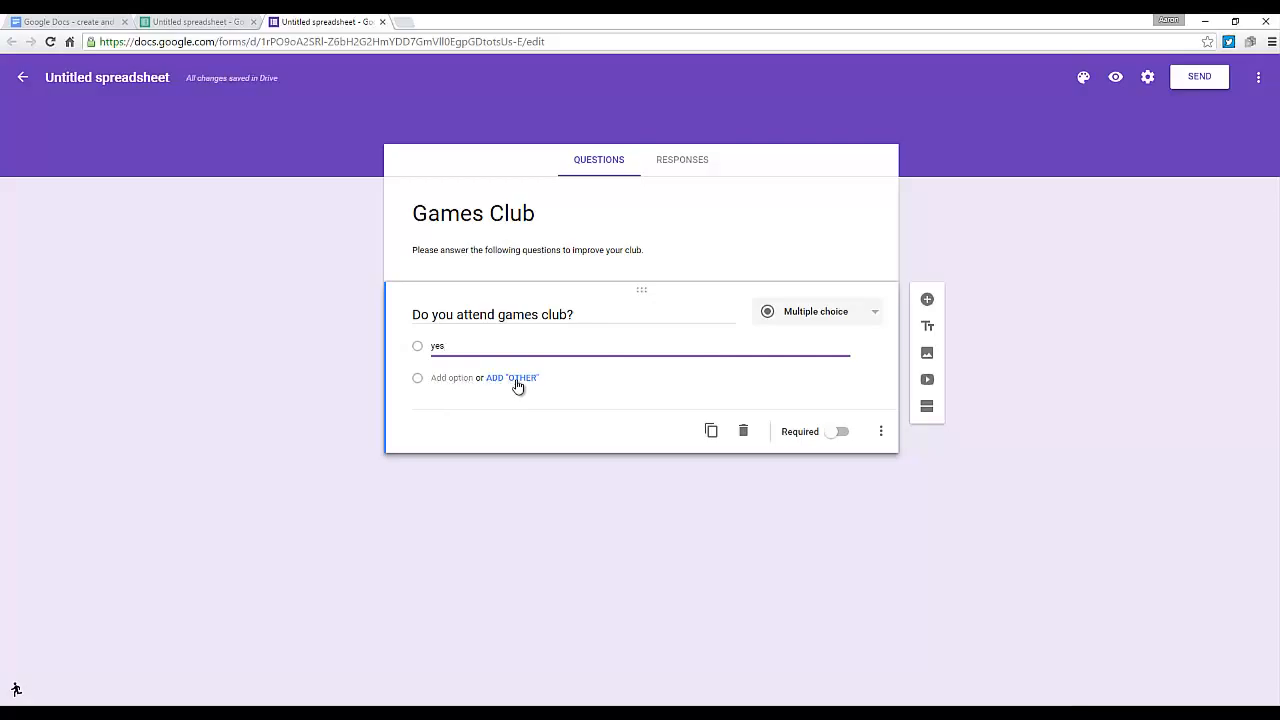
click(1132, 400)
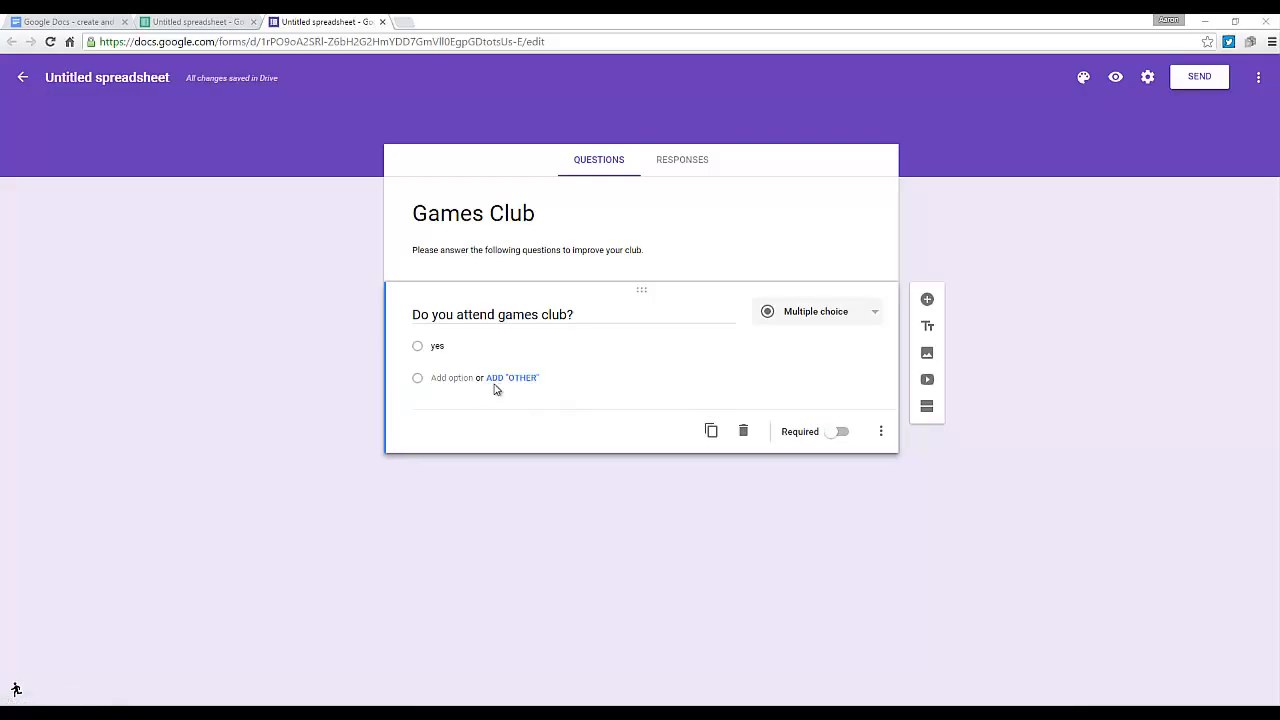
click(442, 380)
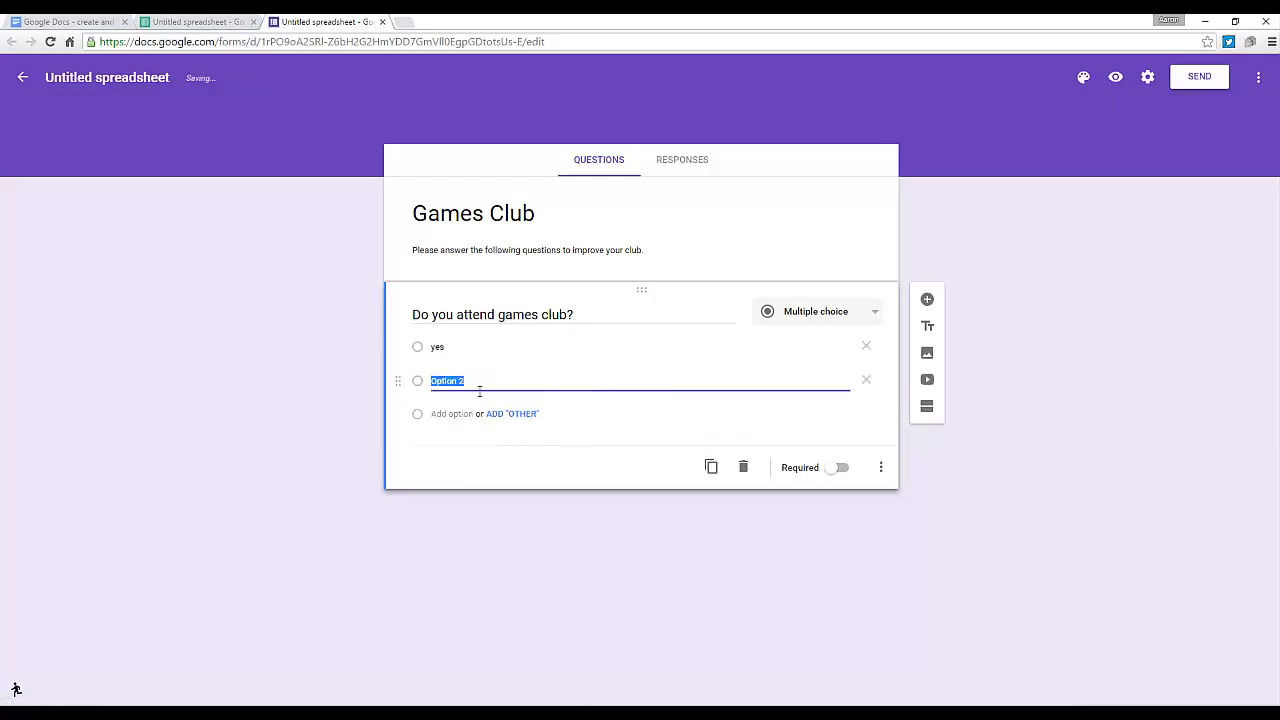
text(no)
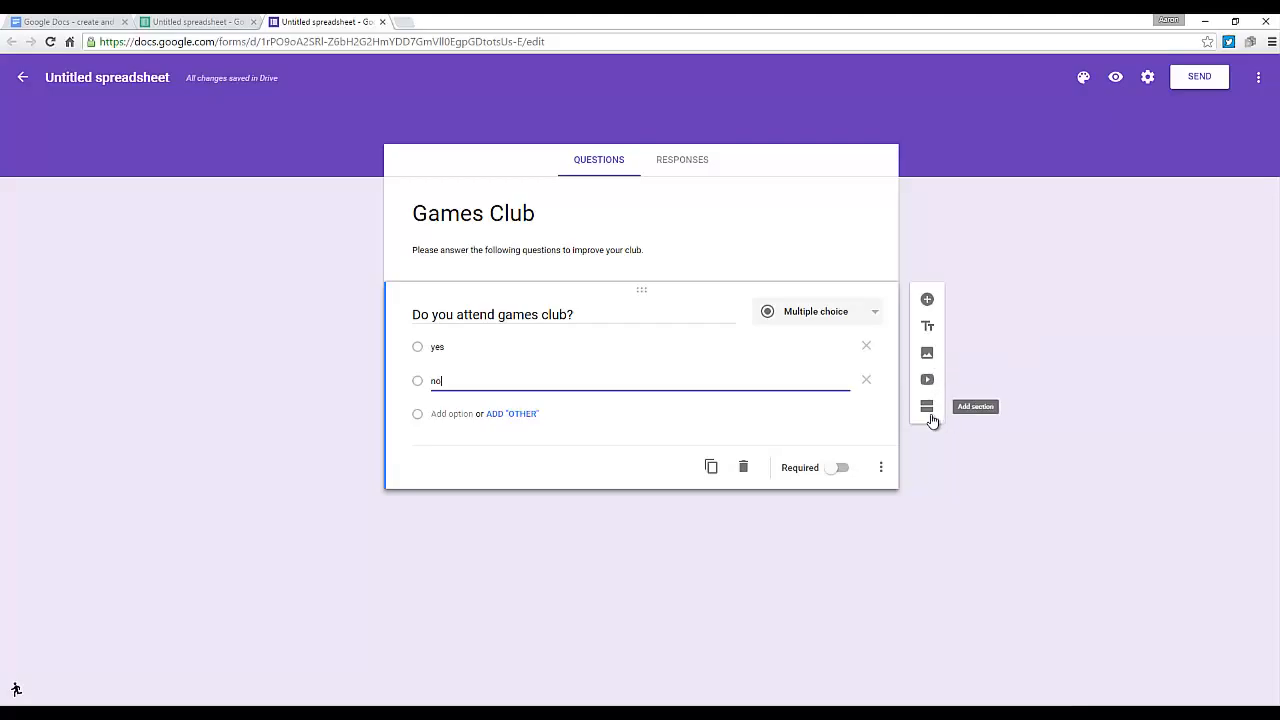
Step: Add a multiple-choice question "Would you recommend games club to a friend?" with the options yes and no
click(927, 301)
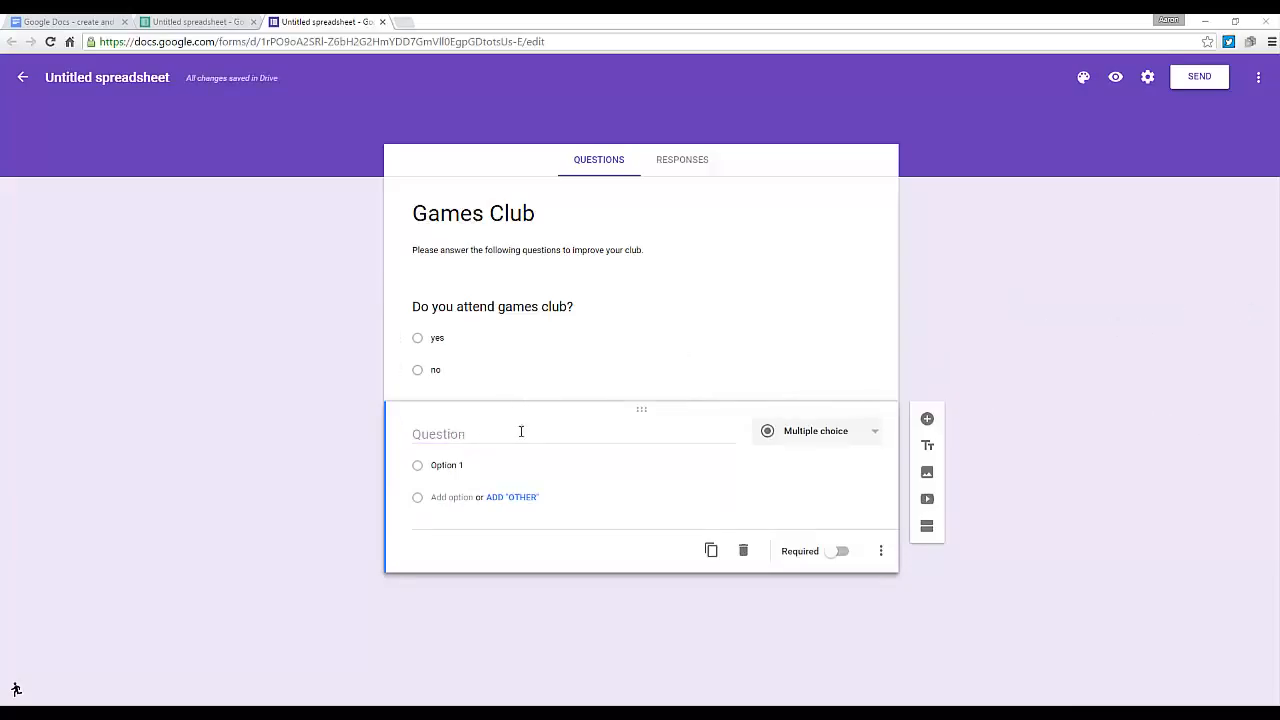
click(449, 434)
text(Would you recommend games club to a friend?)
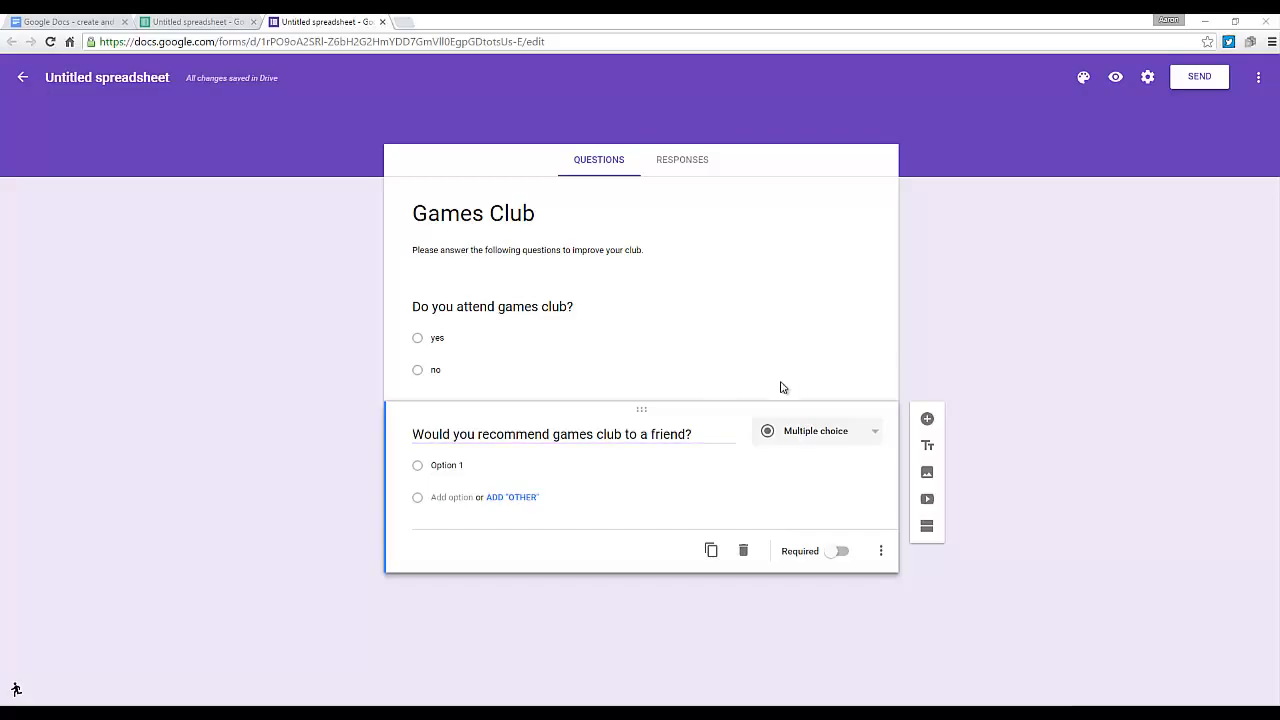
click(501, 460)
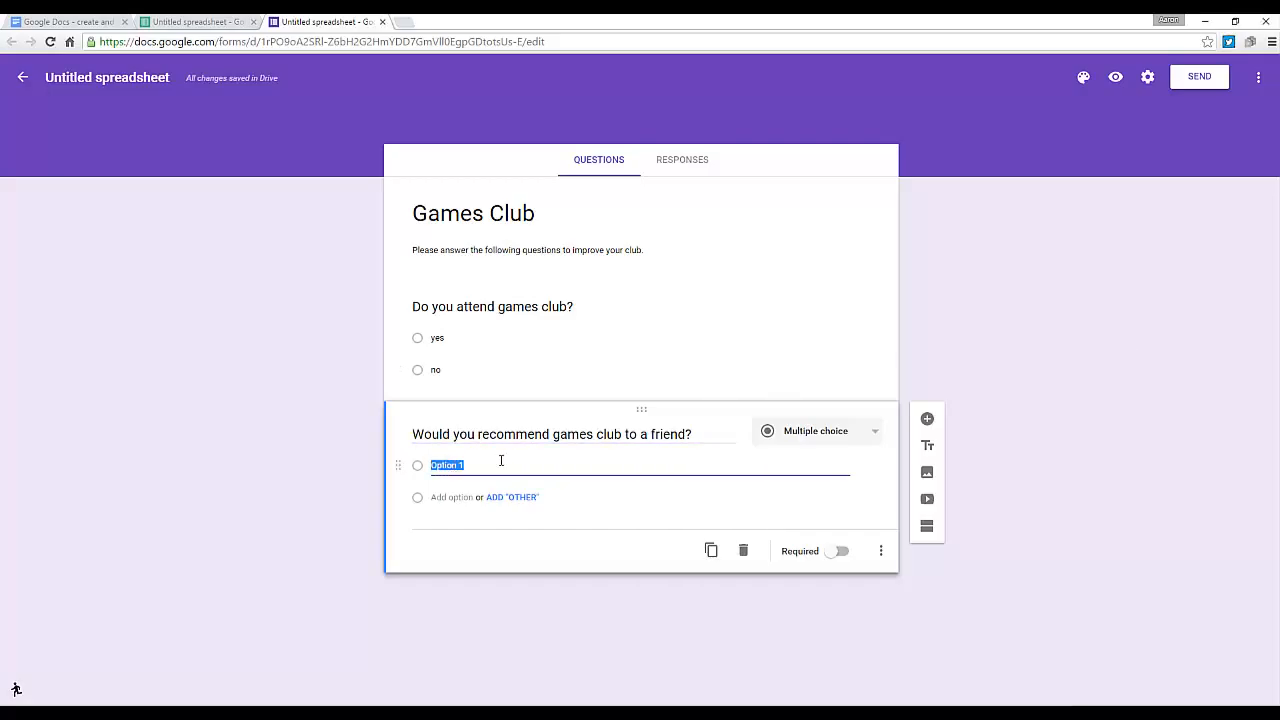
text(yes)
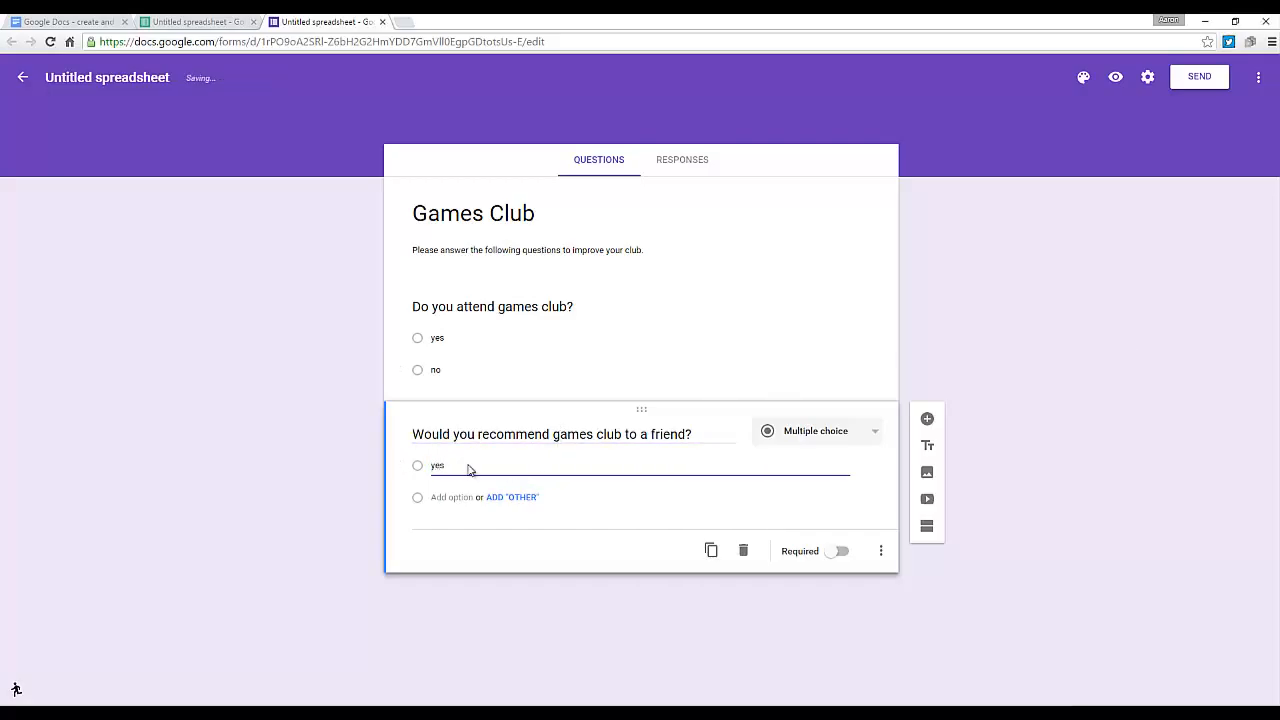
click(452, 497)
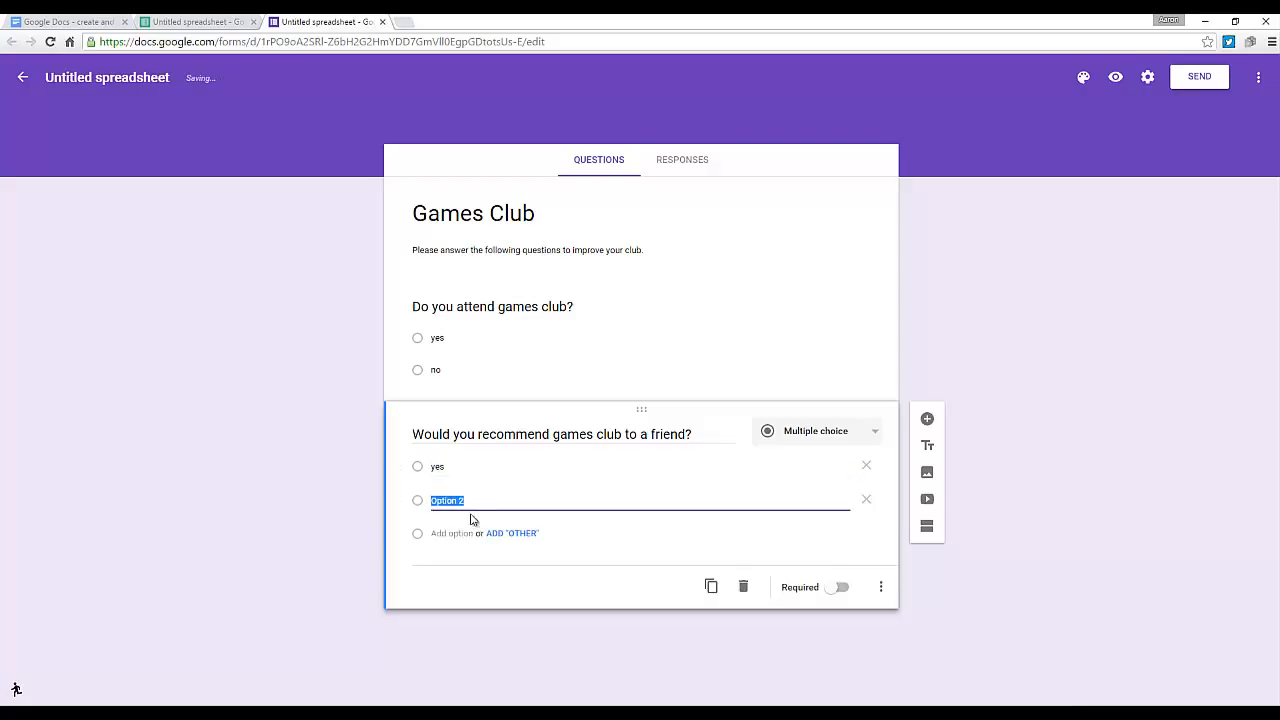
text(no)
Step: Add a short-answer question "What games would you like added to the club?" and leave it optional
click(927, 419)
click(836, 552)
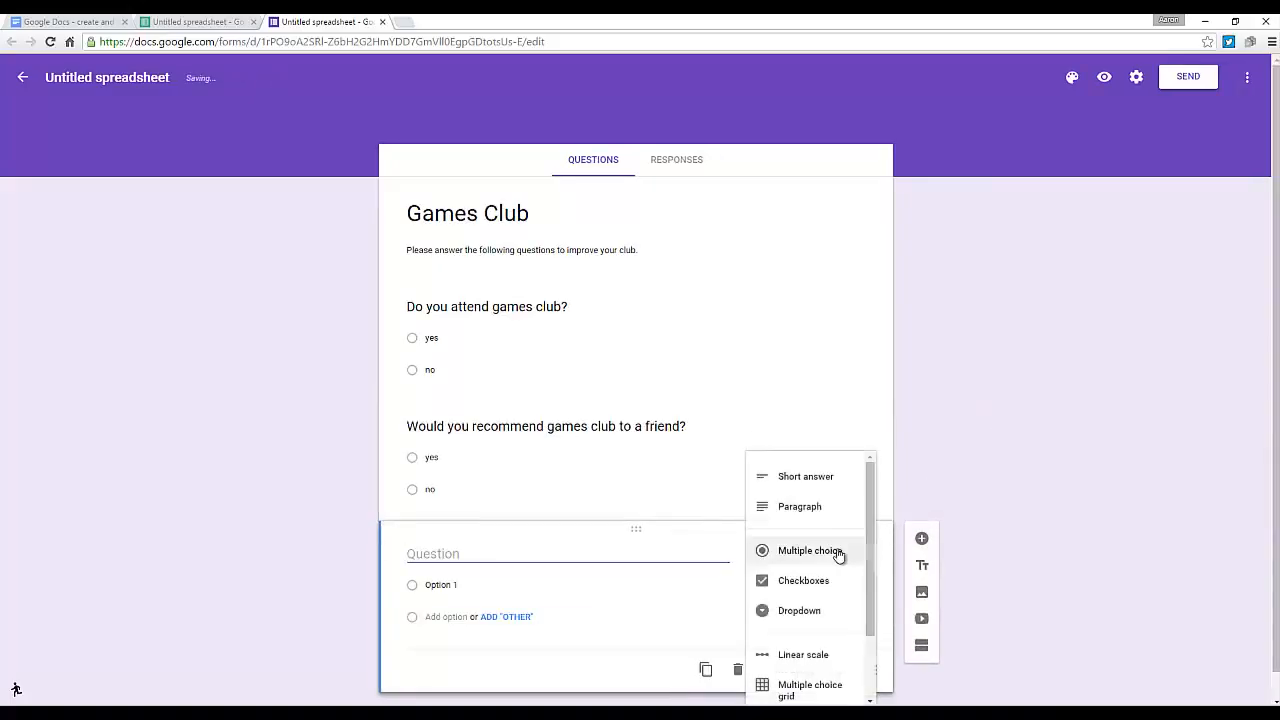
click(834, 487)
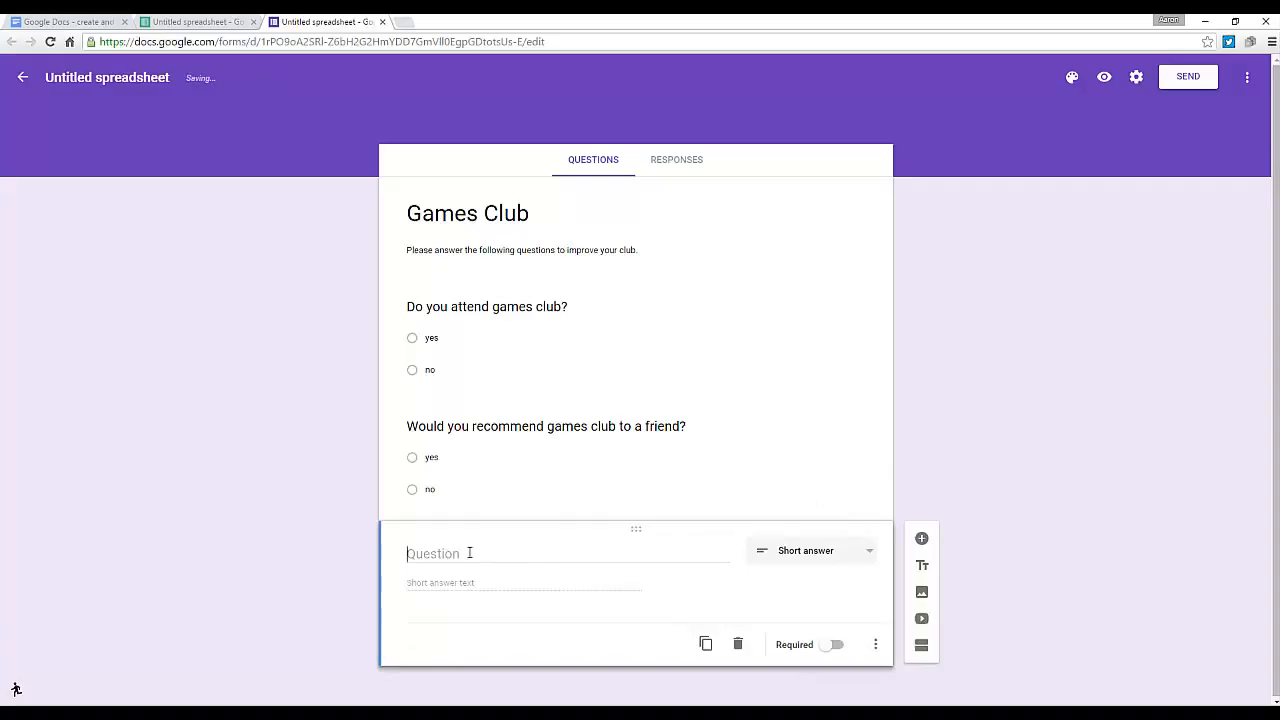
text(What games would you like added to the club?)
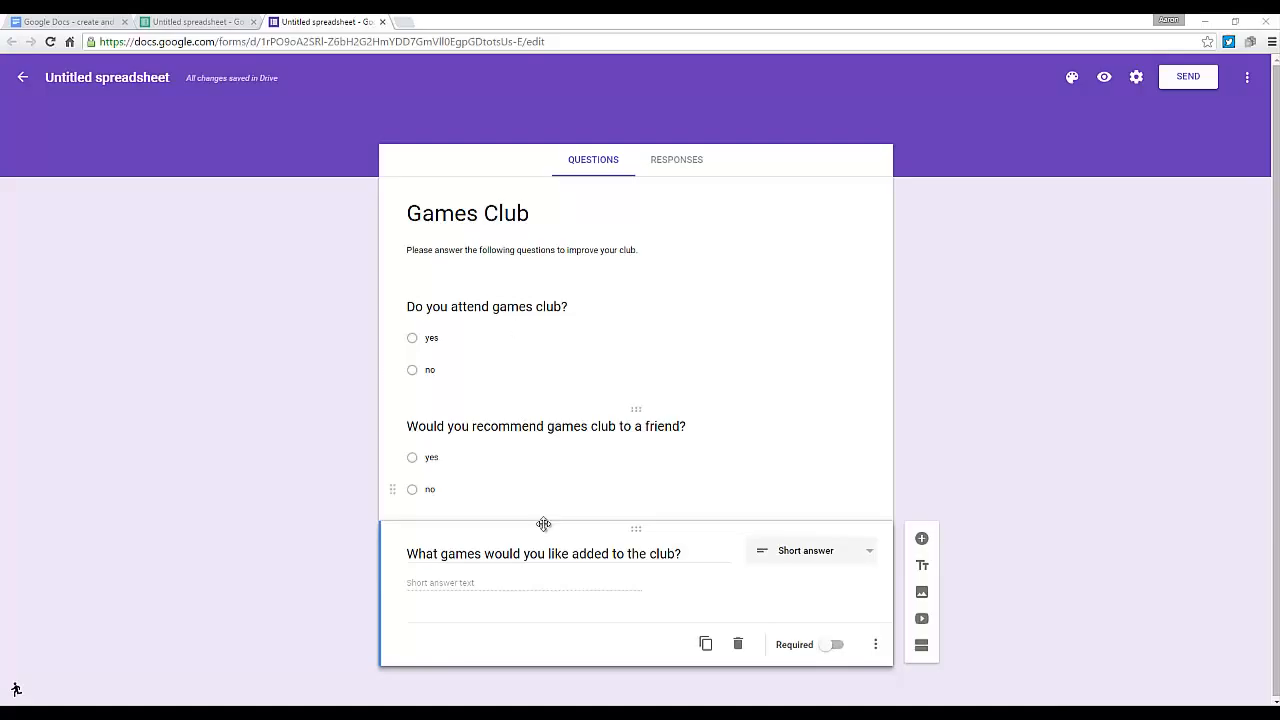
click(833, 645)
click(833, 645)
Step: Check the form's responses view and return to its questions
click(687, 163)
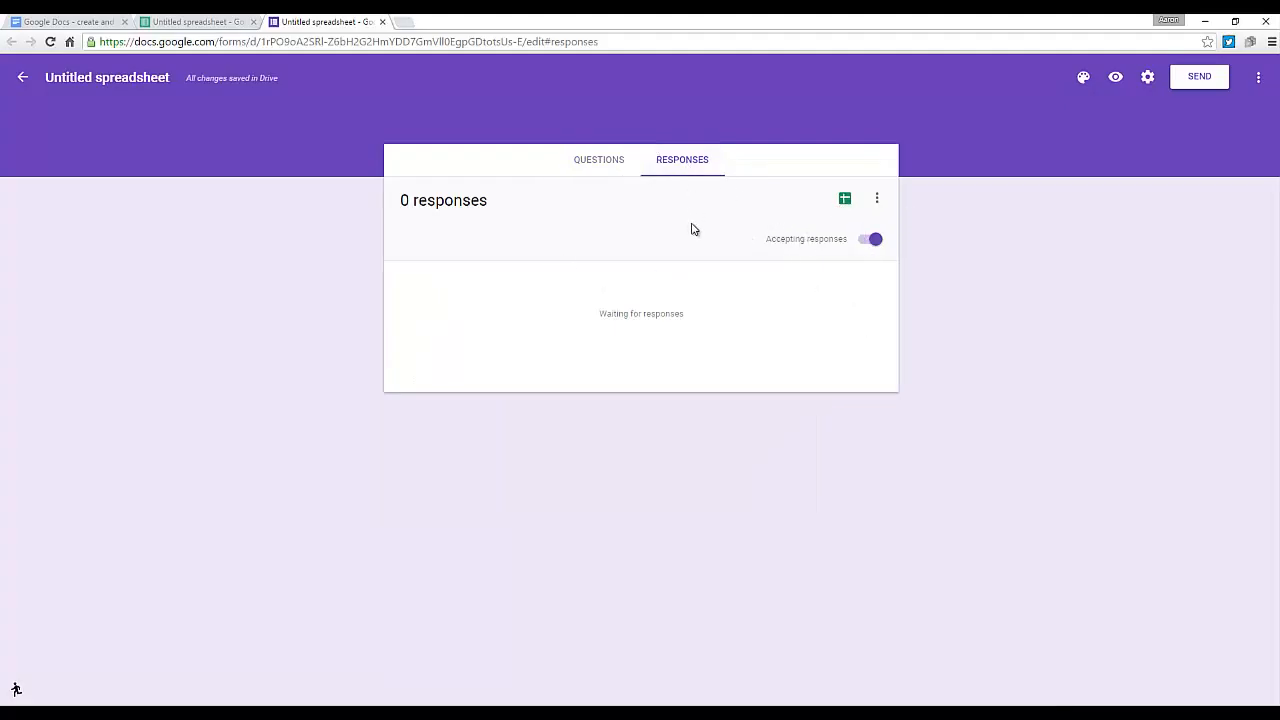
click(587, 162)
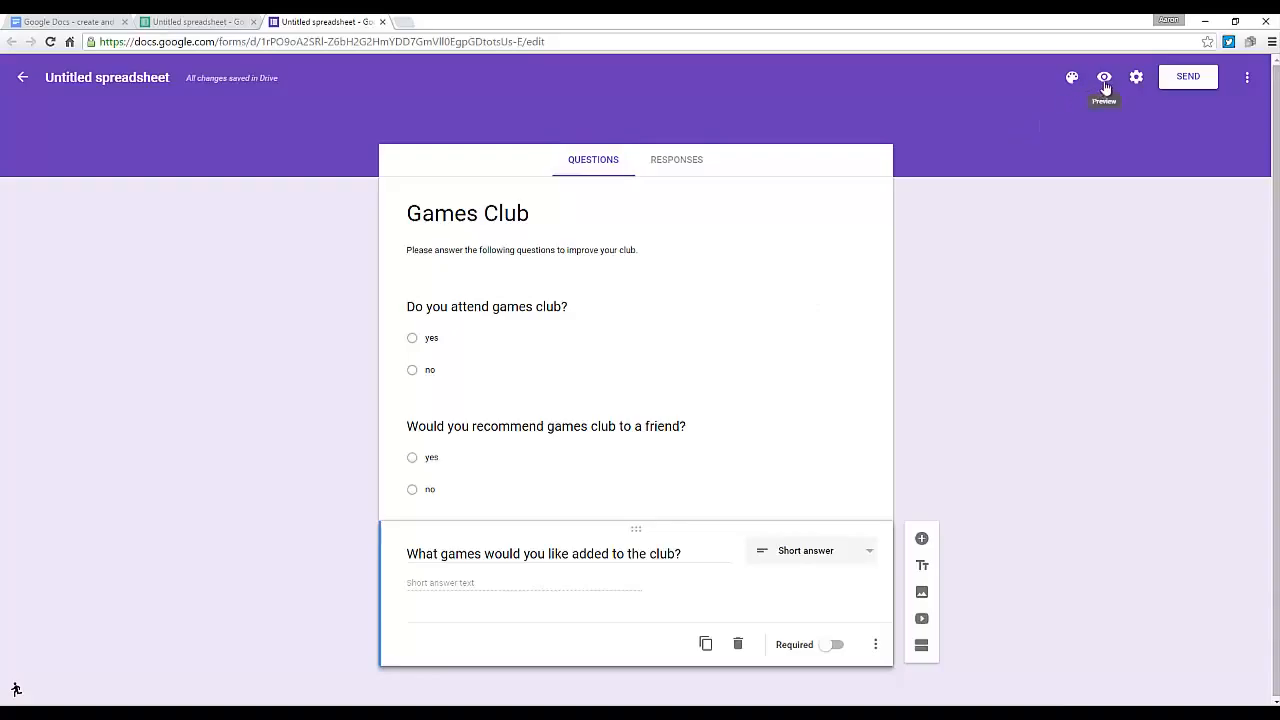
Step: Try green and magenta-purple theme colours on the form and restore the original violet theme
click(1073, 79)
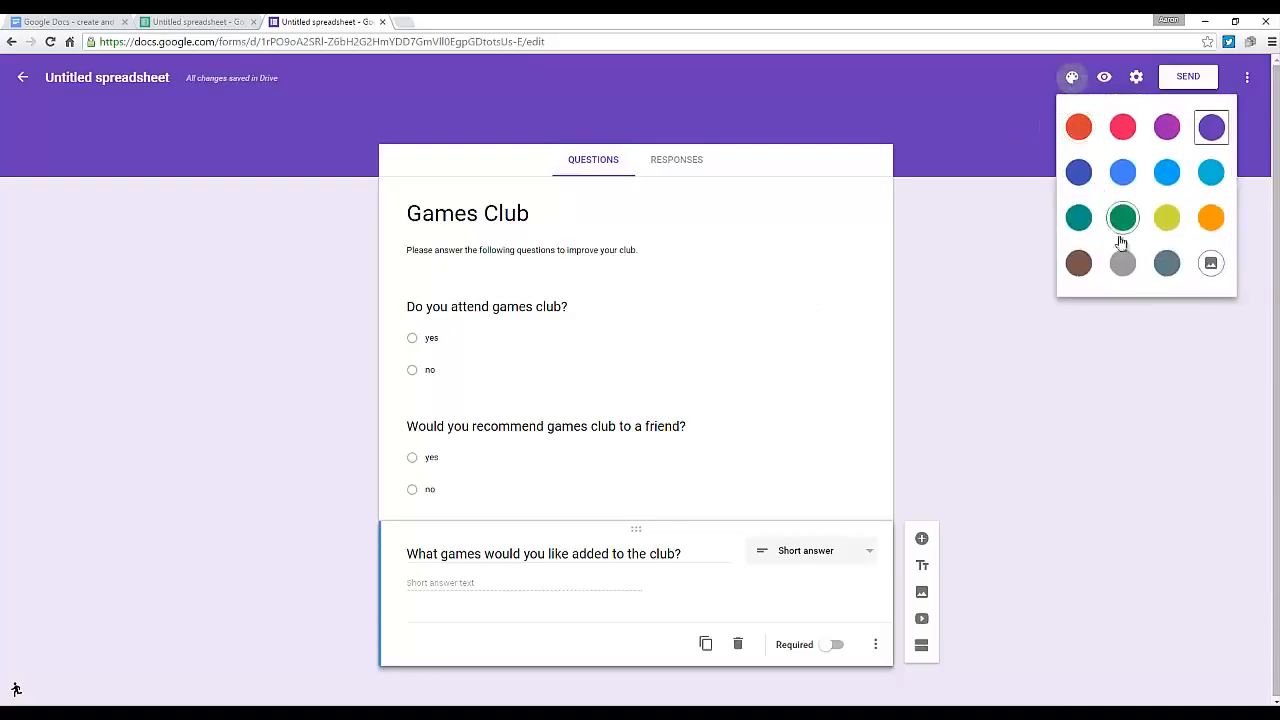
click(1122, 214)
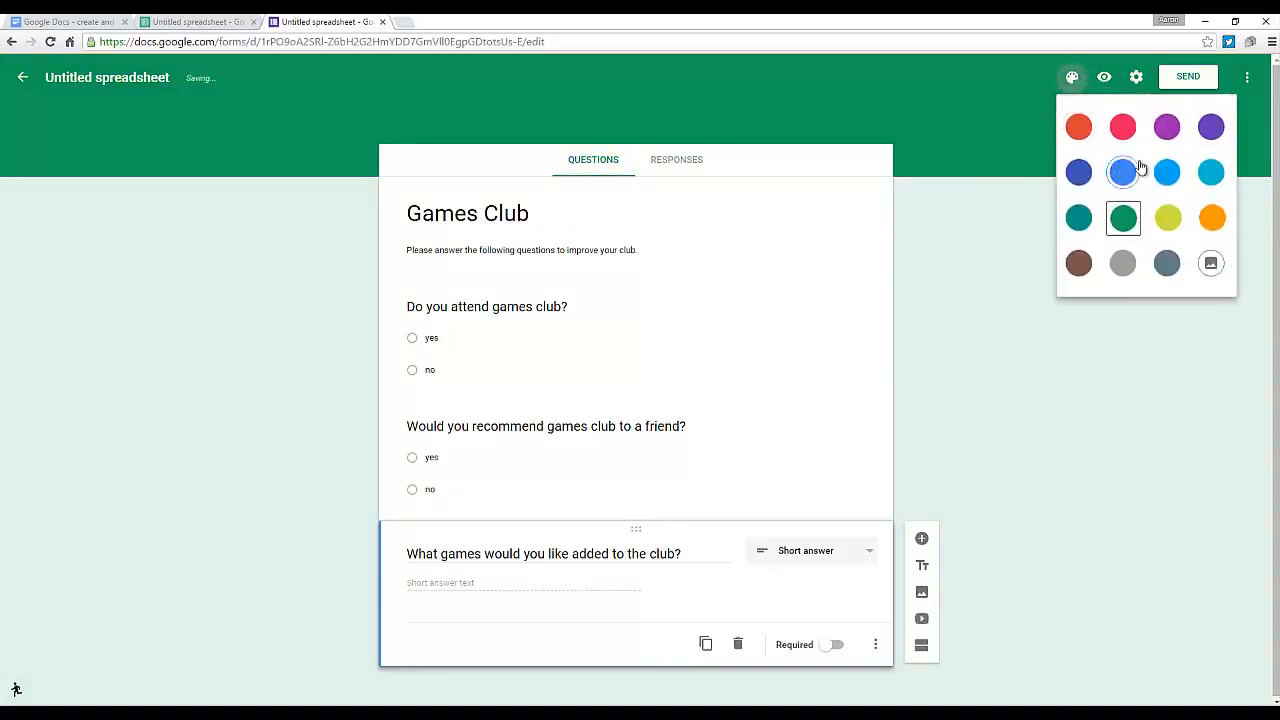
click(1166, 126)
click(1078, 87)
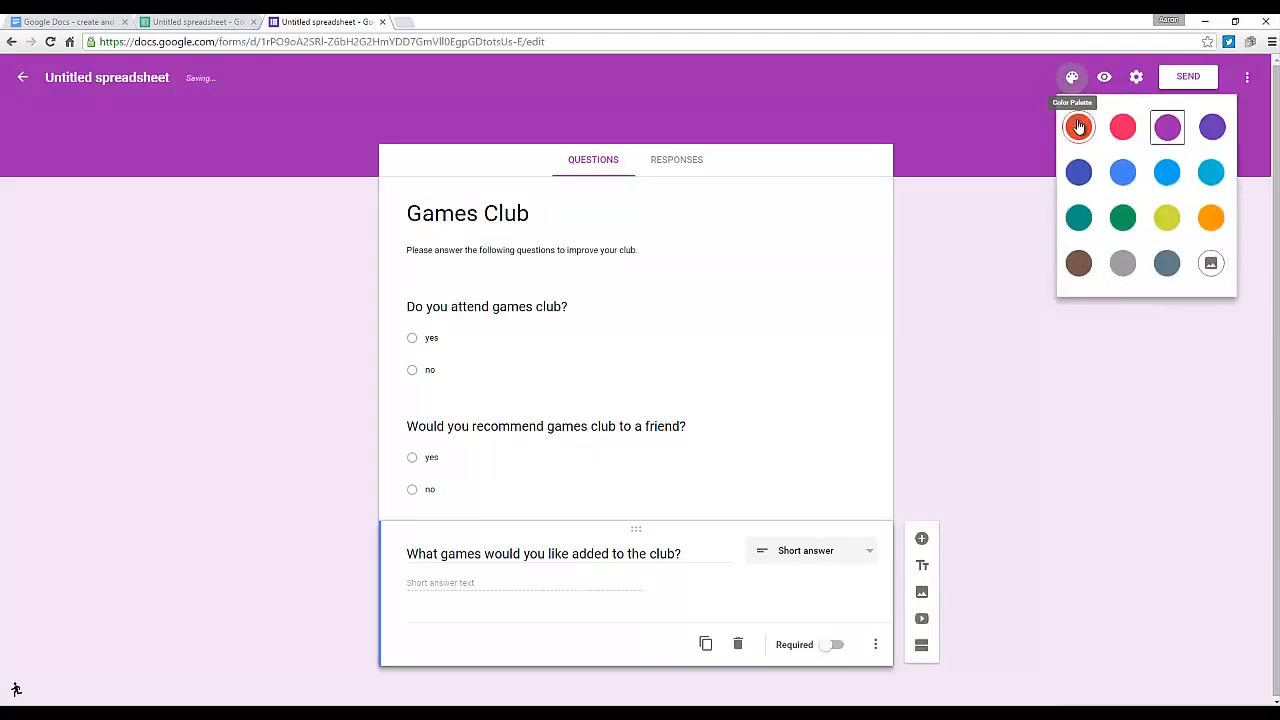
click(1211, 126)
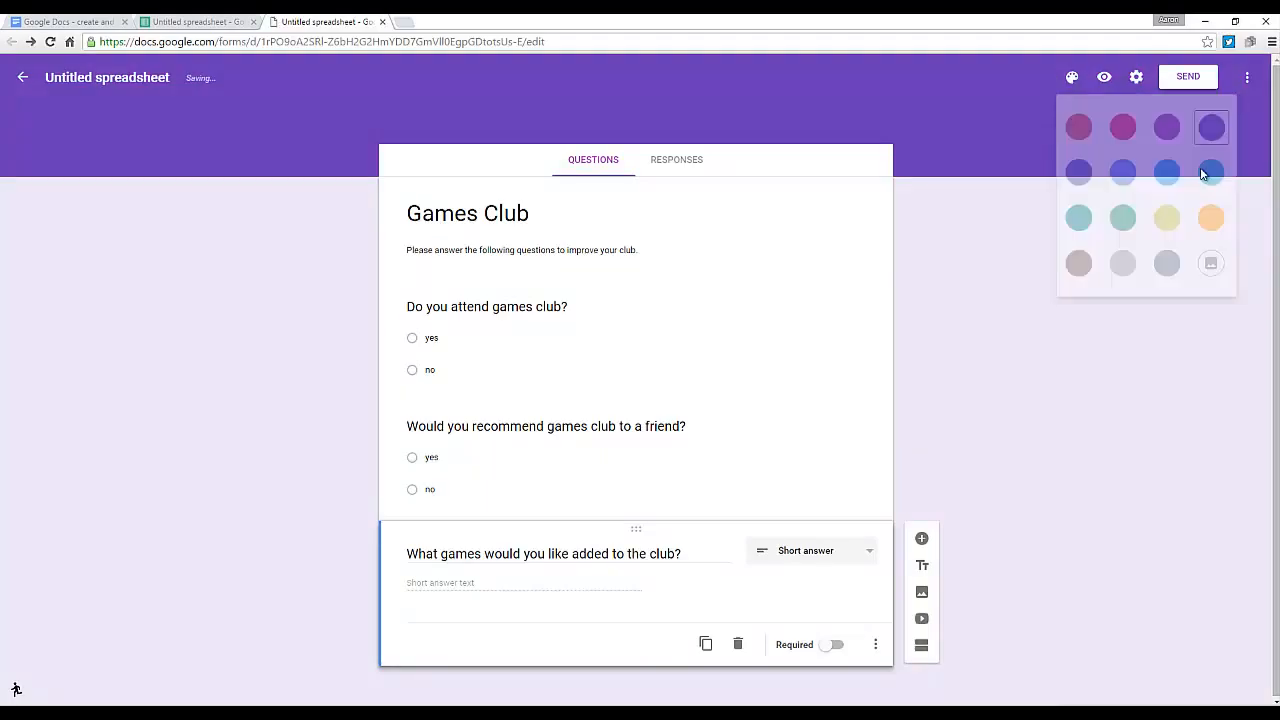
Step: Review the form's response, confirmation page and presentation settings, leaving without saving changes
click(1137, 78)
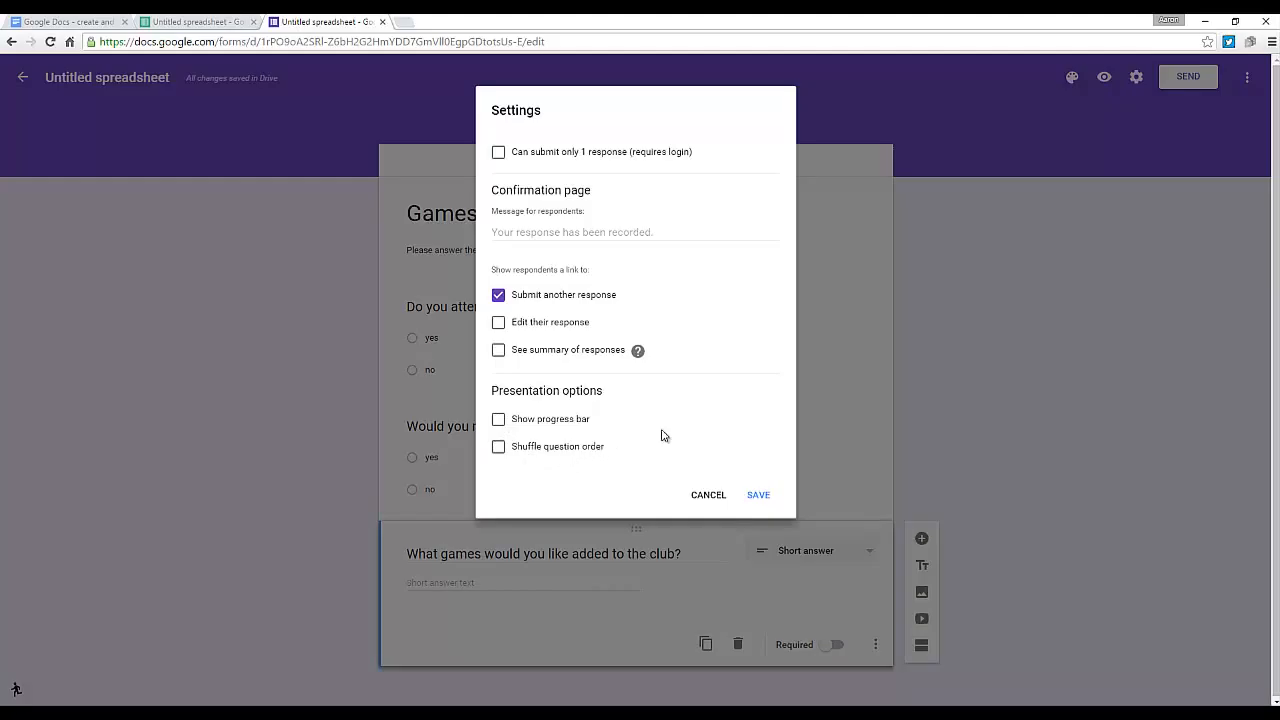
click(710, 506)
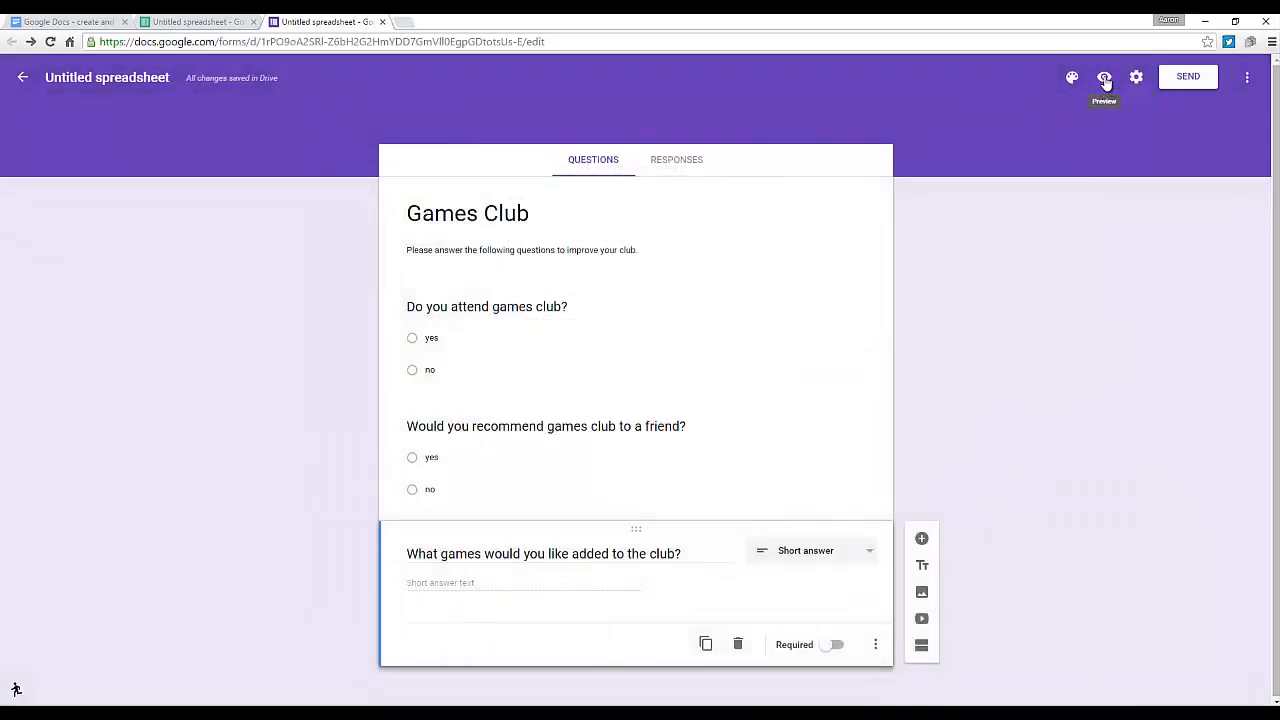
Step: Preview the form and submit a response answering yes to both club questions, with "Black Ops 3" as the game to add
click(1105, 80)
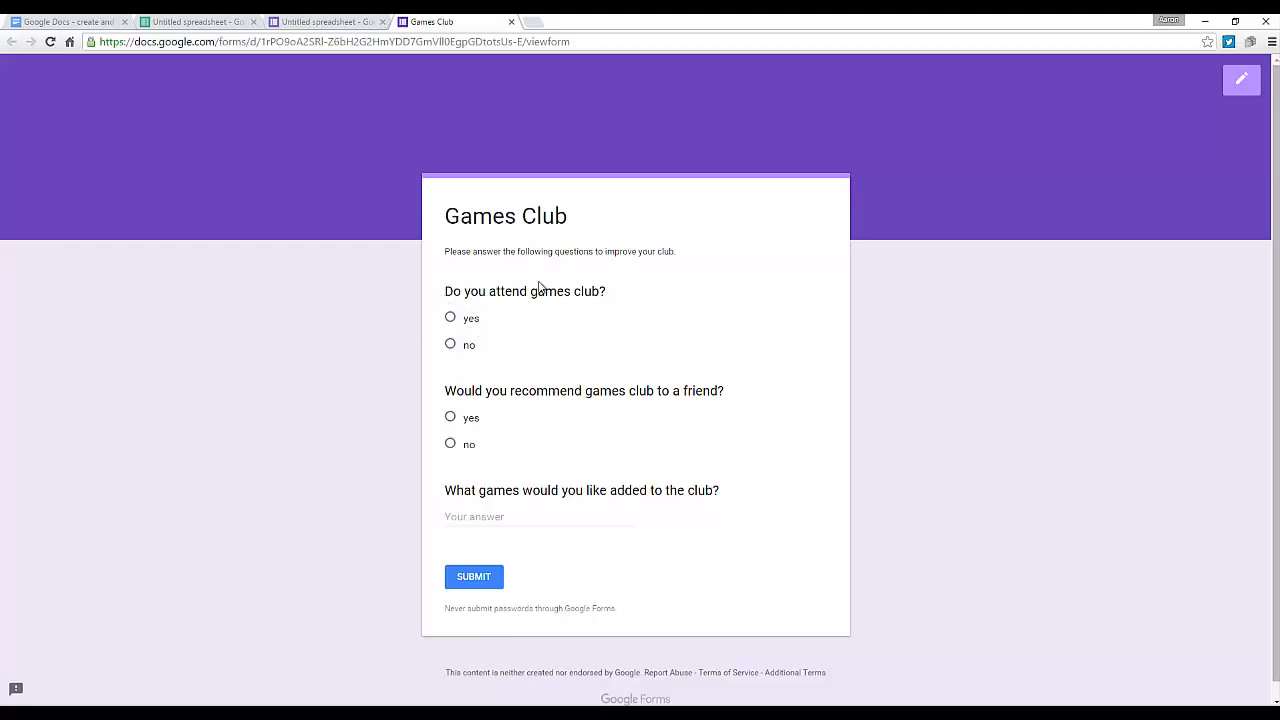
click(464, 320)
click(451, 419)
click(480, 518)
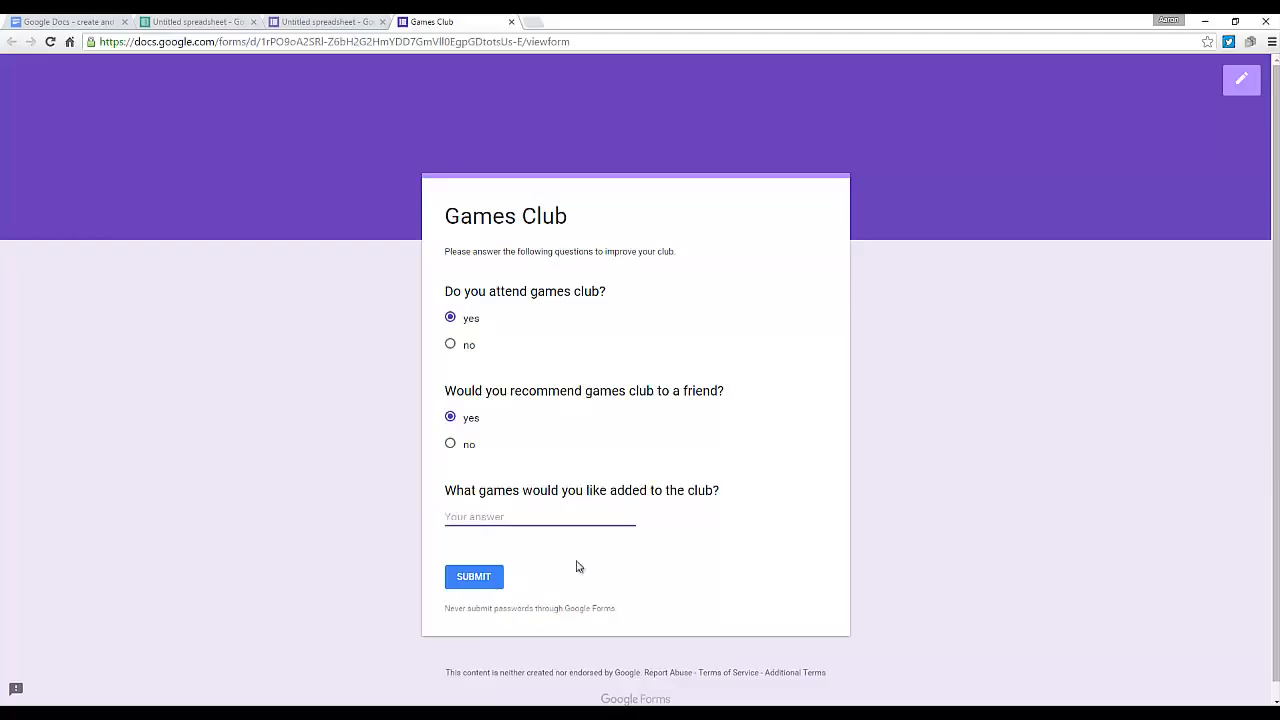
text(Black Ops 3)
click(476, 580)
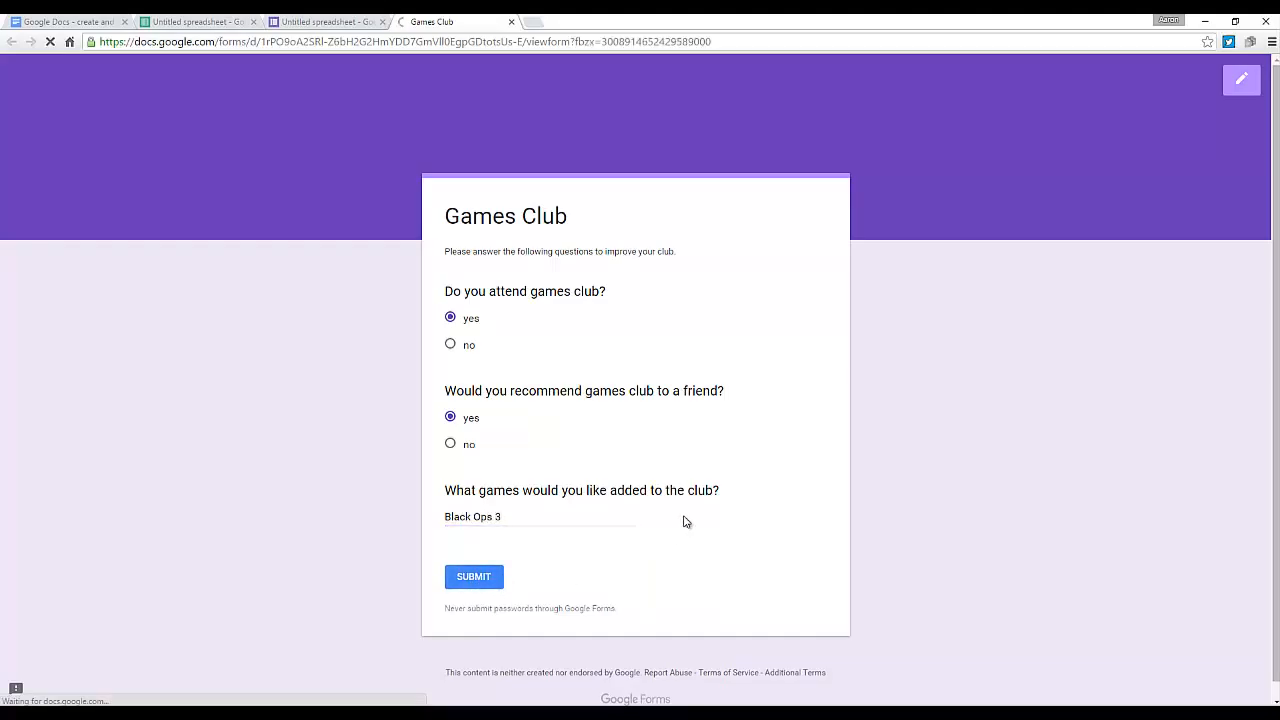
Step: Submit another response answering no to both club questions, with "I don't play games" as the short answer
click(510, 283)
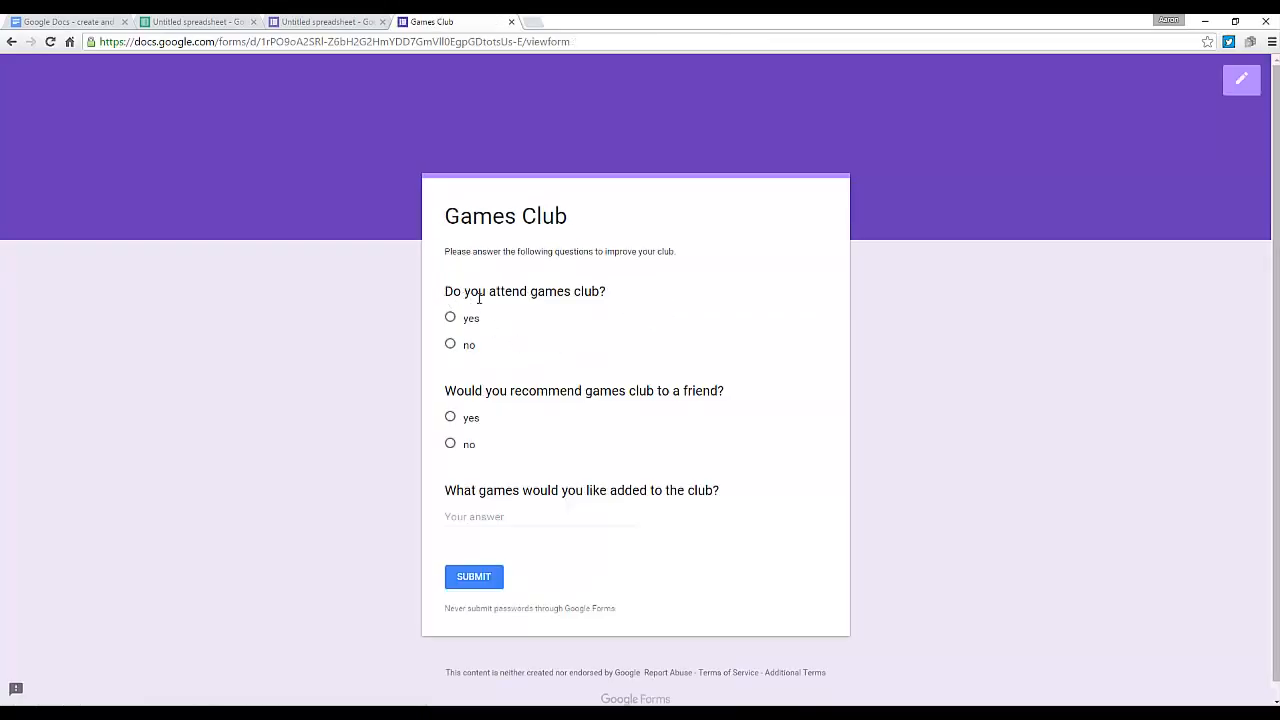
click(450, 344)
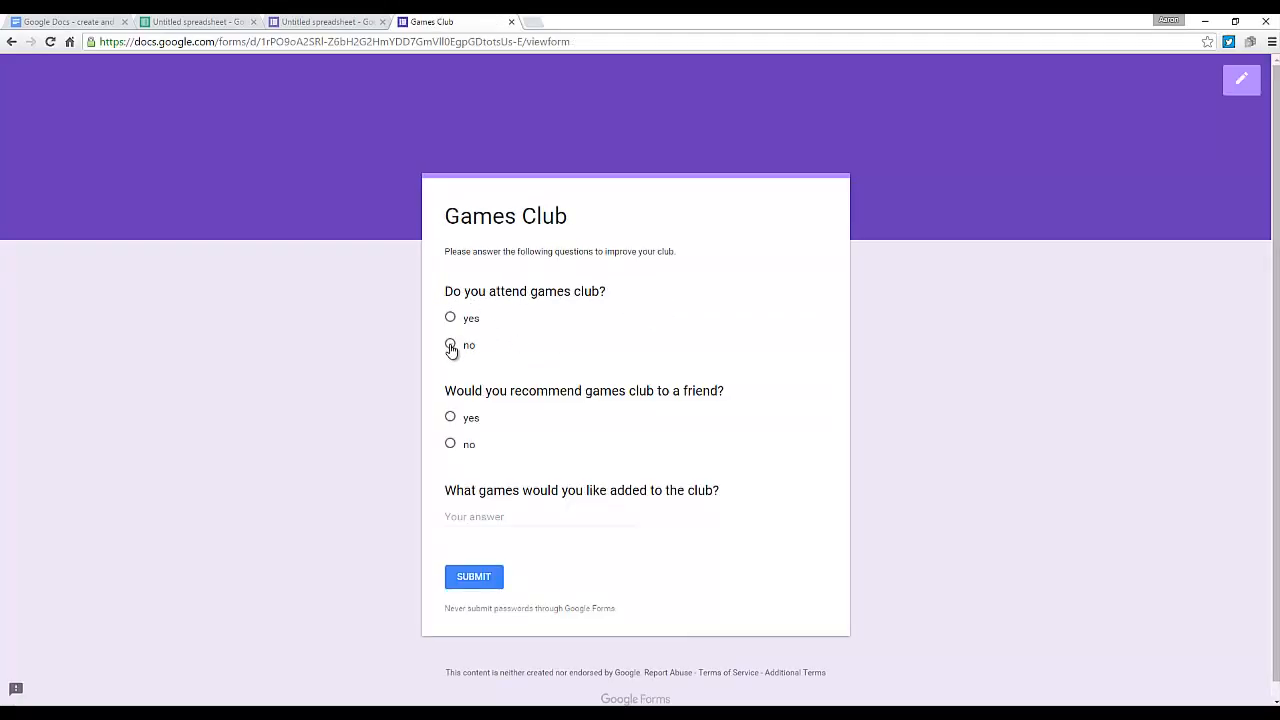
click(450, 443)
click(465, 516)
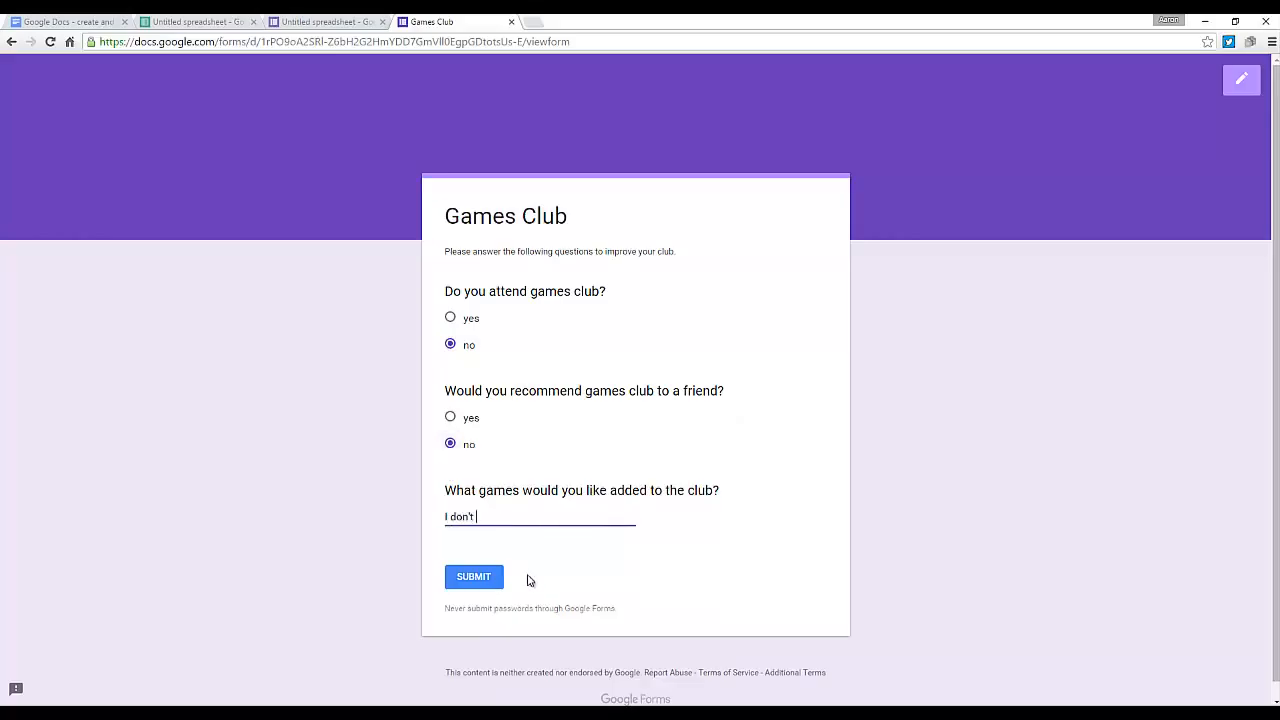
text(I don't paly games)
click(493, 518)
key(BackSpace)
text(la)
click(495, 577)
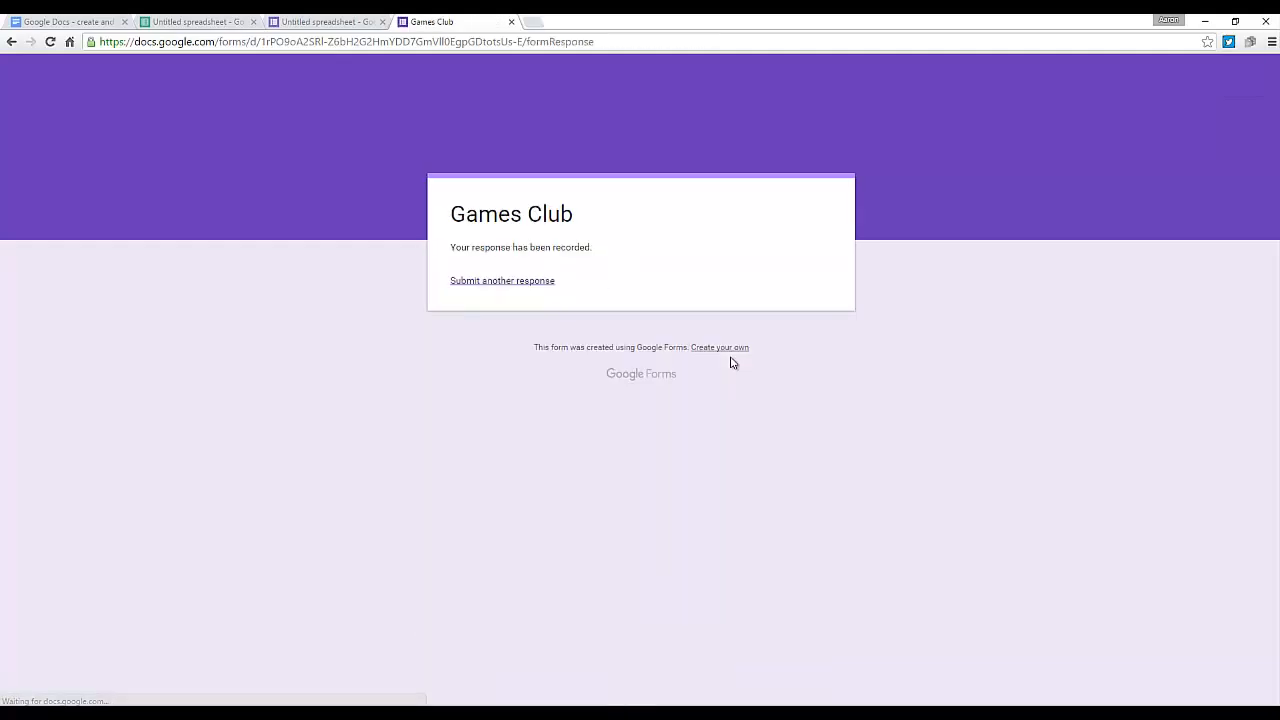
Step: Return to the form editor and examine the summary charts and text answers of the submitted responses
click(310, 22)
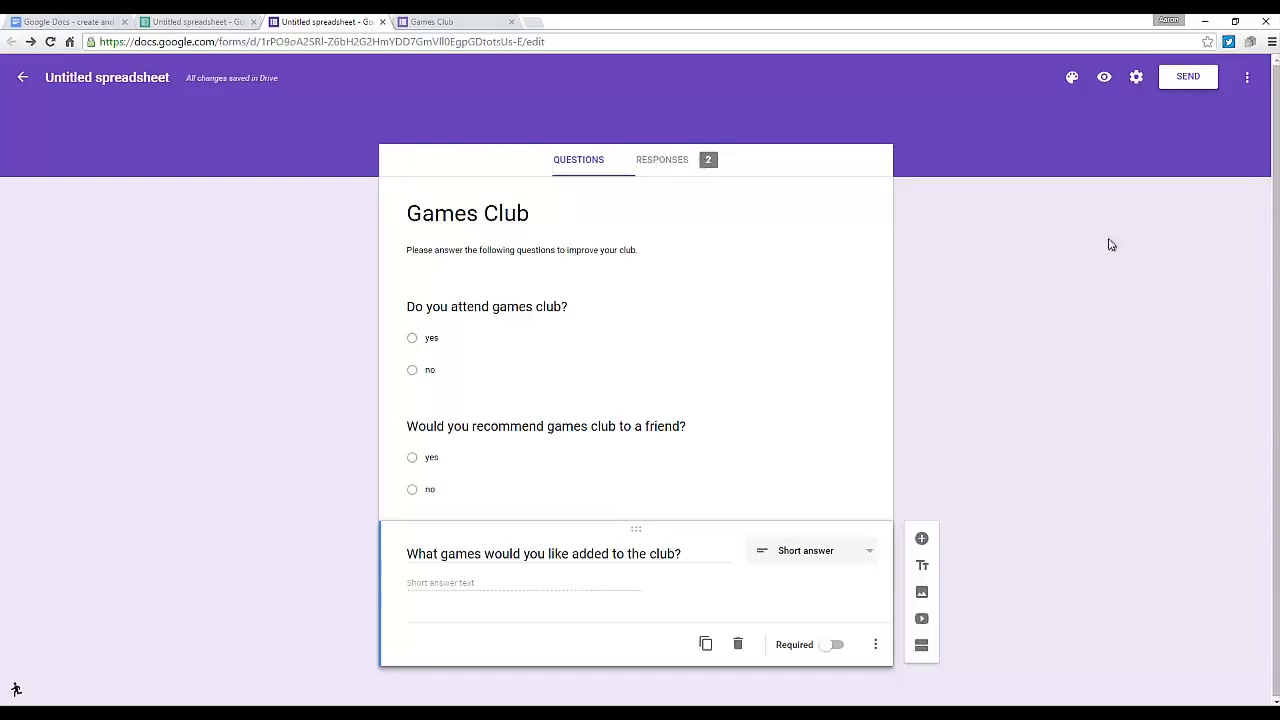
click(672, 161)
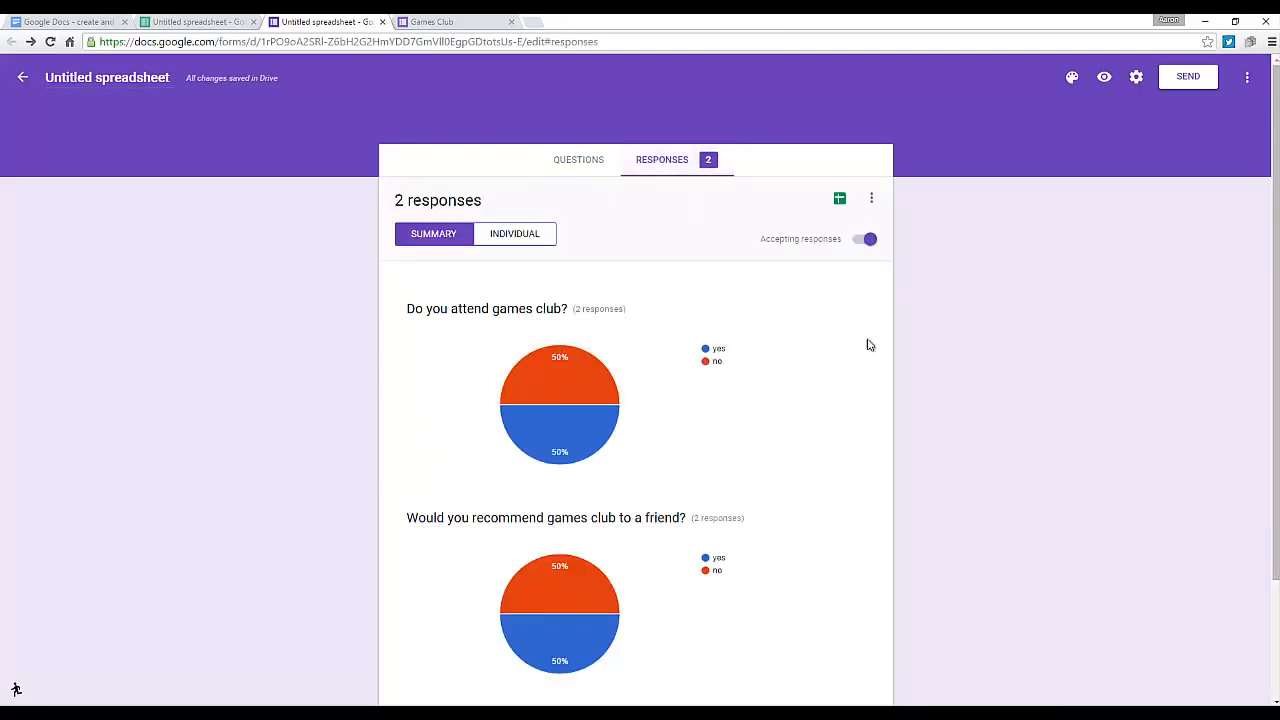
scroll(683, 496, down, 1)
scroll(683, 496, down, 1)
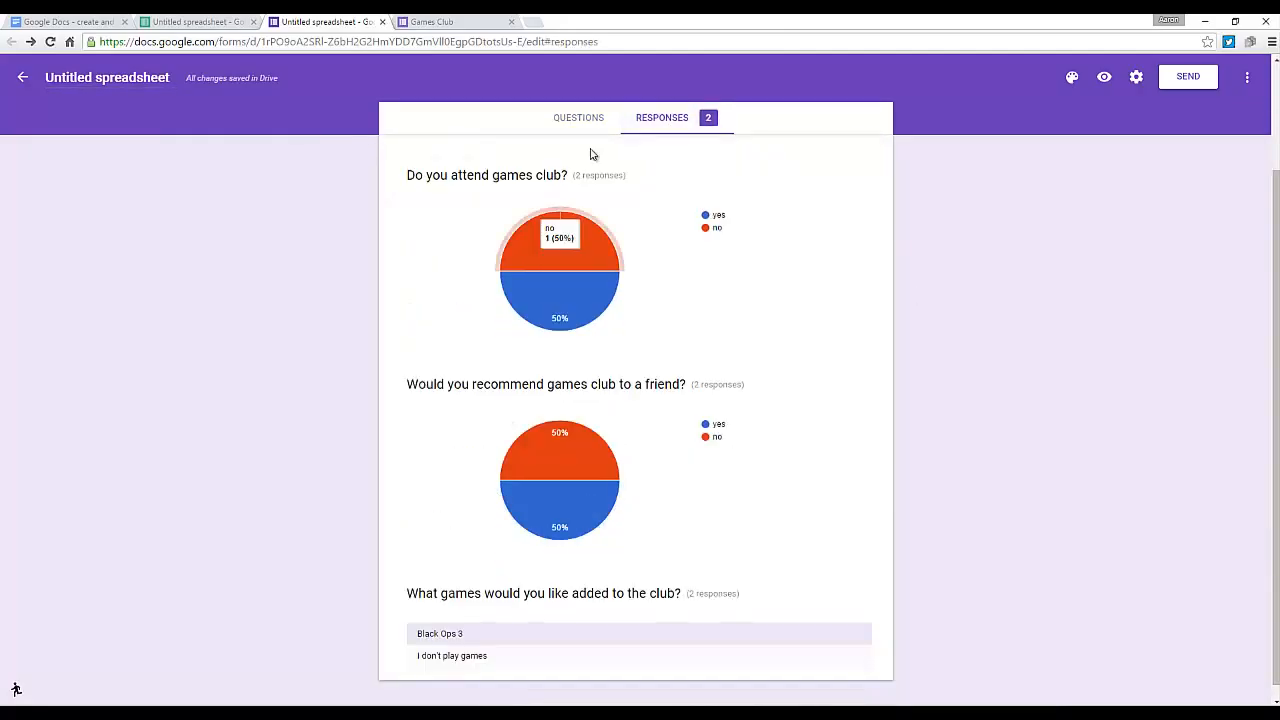
mouse_move(556, 470)
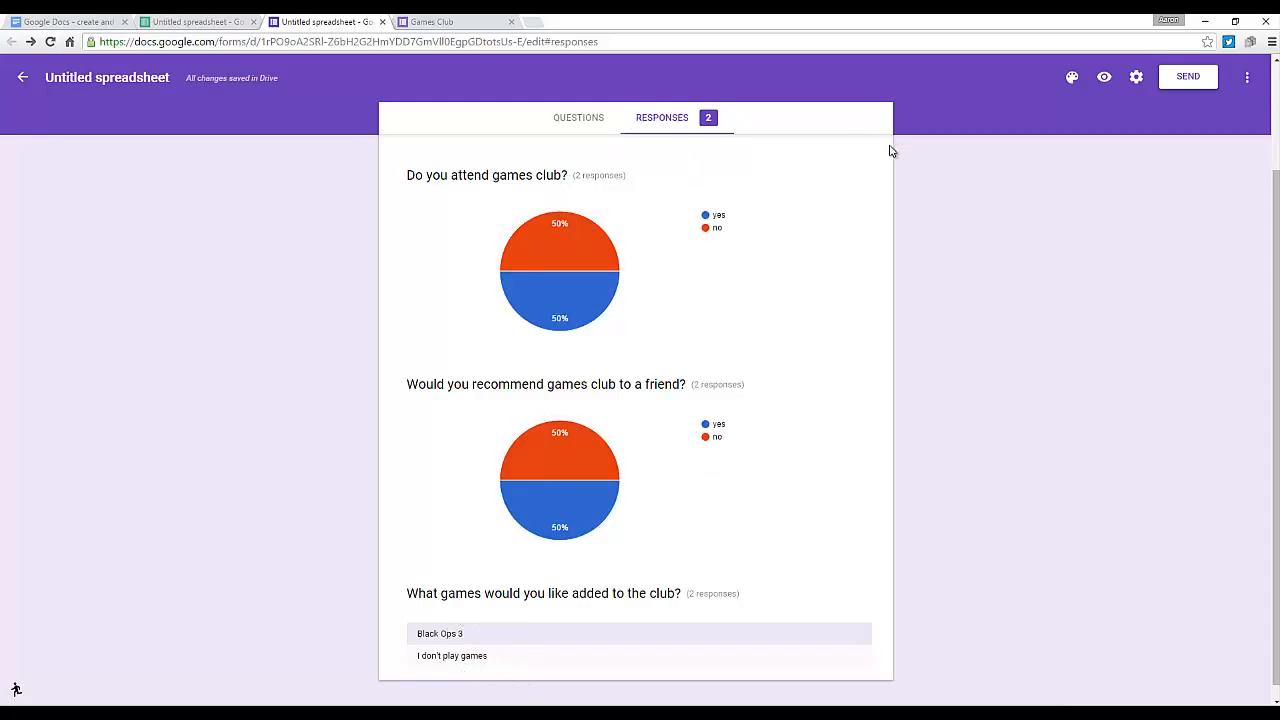
scroll(739, 359, down, 1)
scroll(739, 359, up, 2)
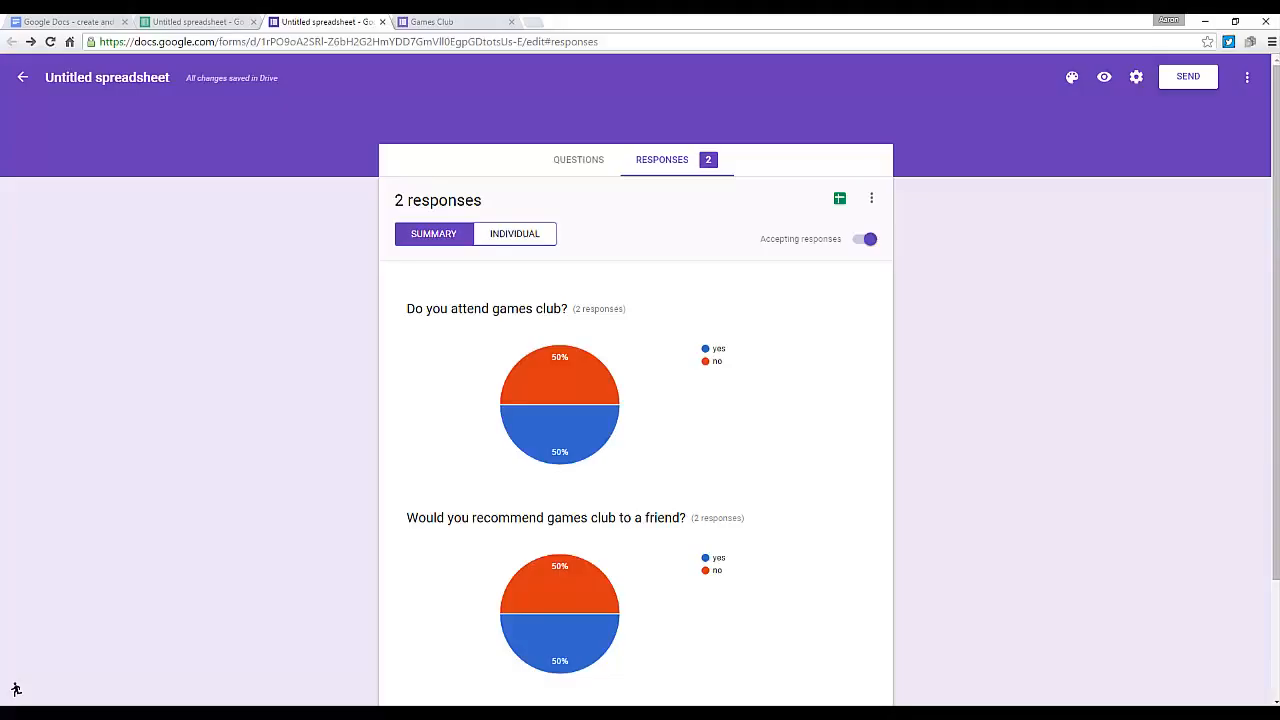
Step: Open the responses in their linked spreadsheet and widen columns B and C to fit the question headings
click(840, 202)
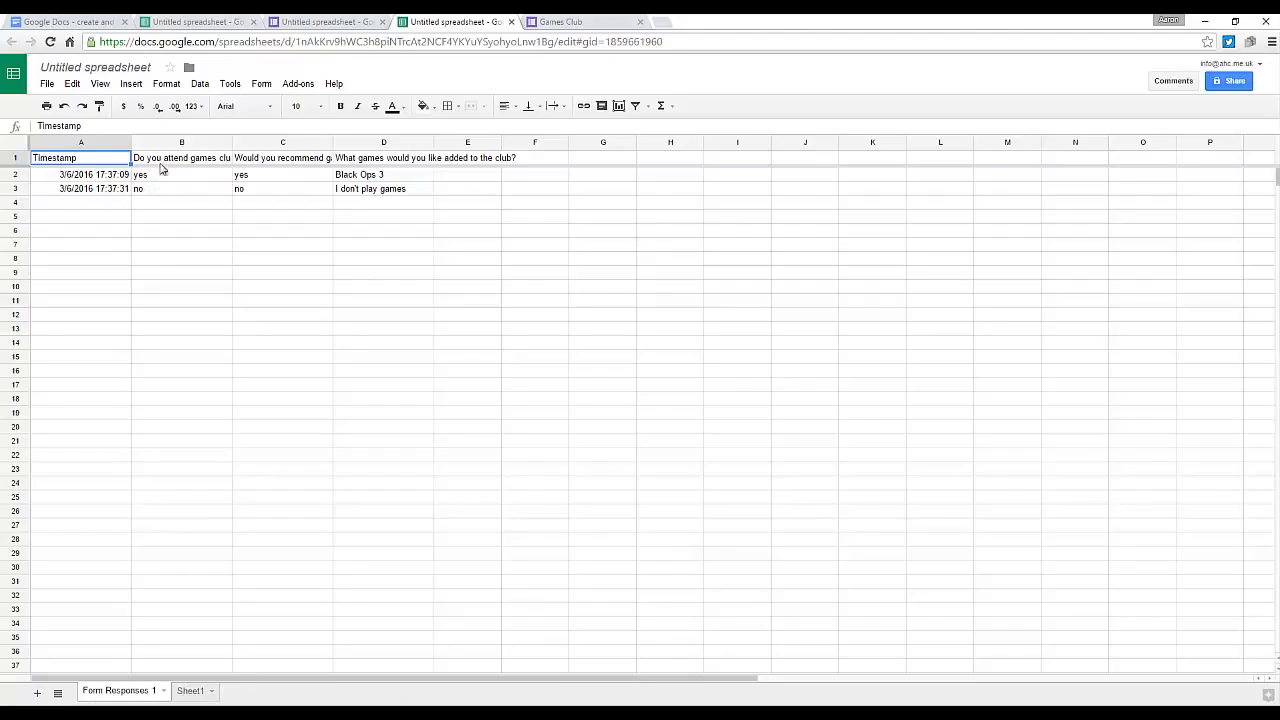
drag(232, 142, 284, 142)
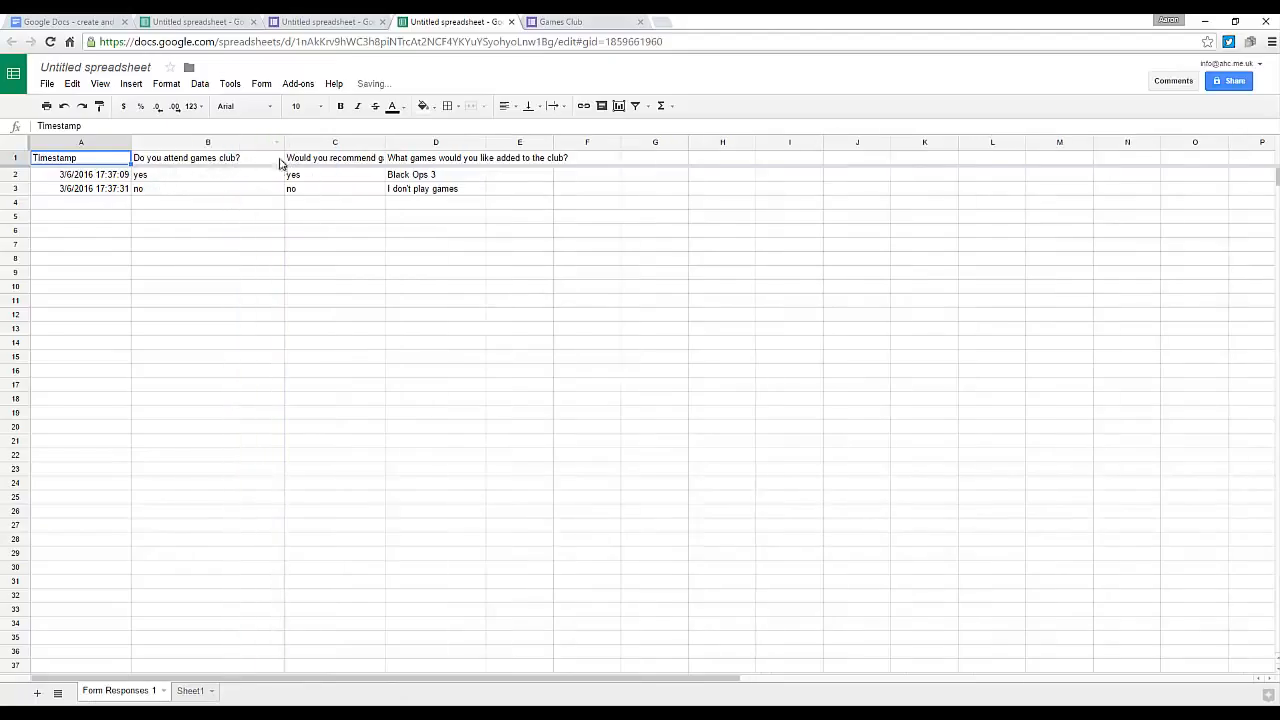
drag(385, 142, 480, 160)
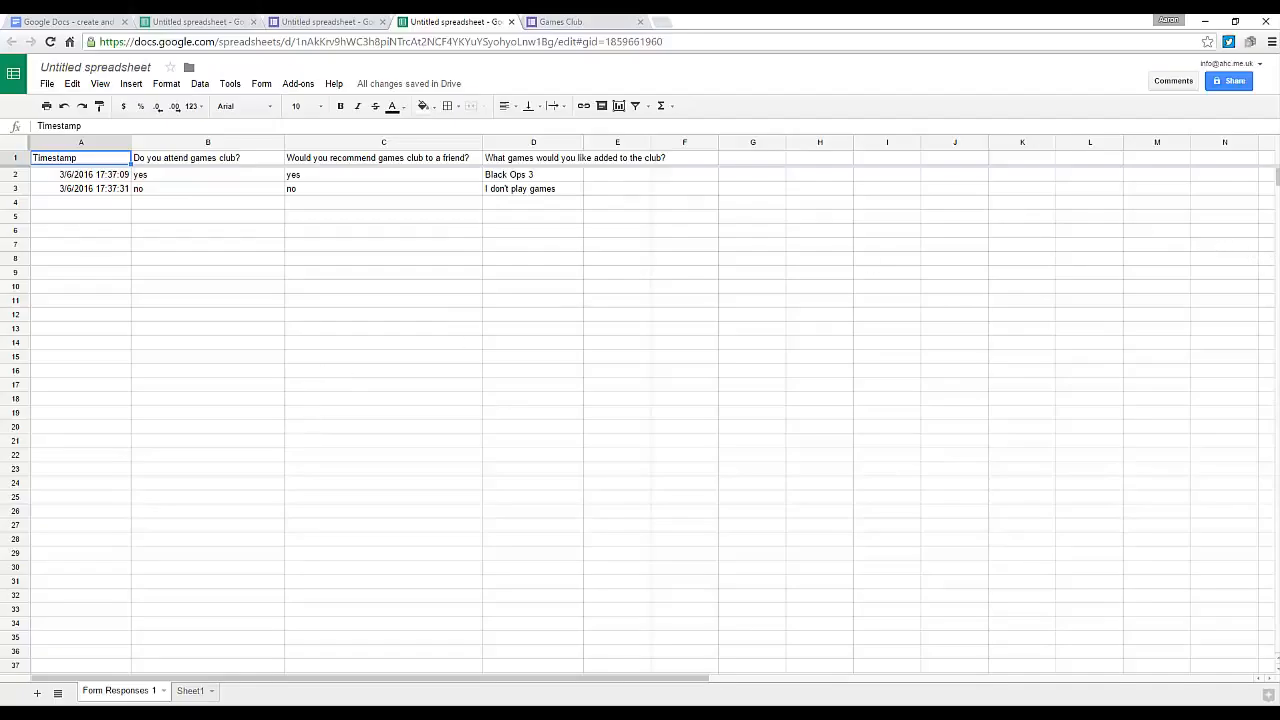
Step: Rename the form file as "Games Club" and reopen it from the recent forms on the Forms home page
click(358, 29)
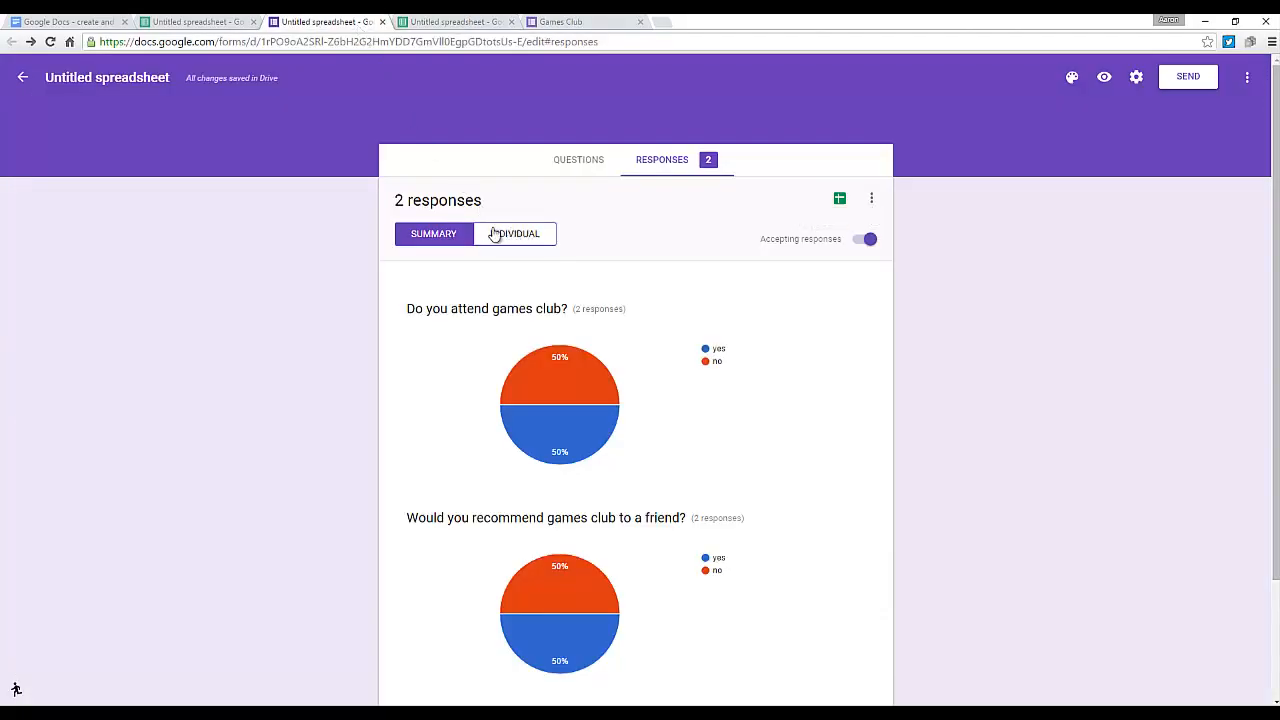
click(86, 77)
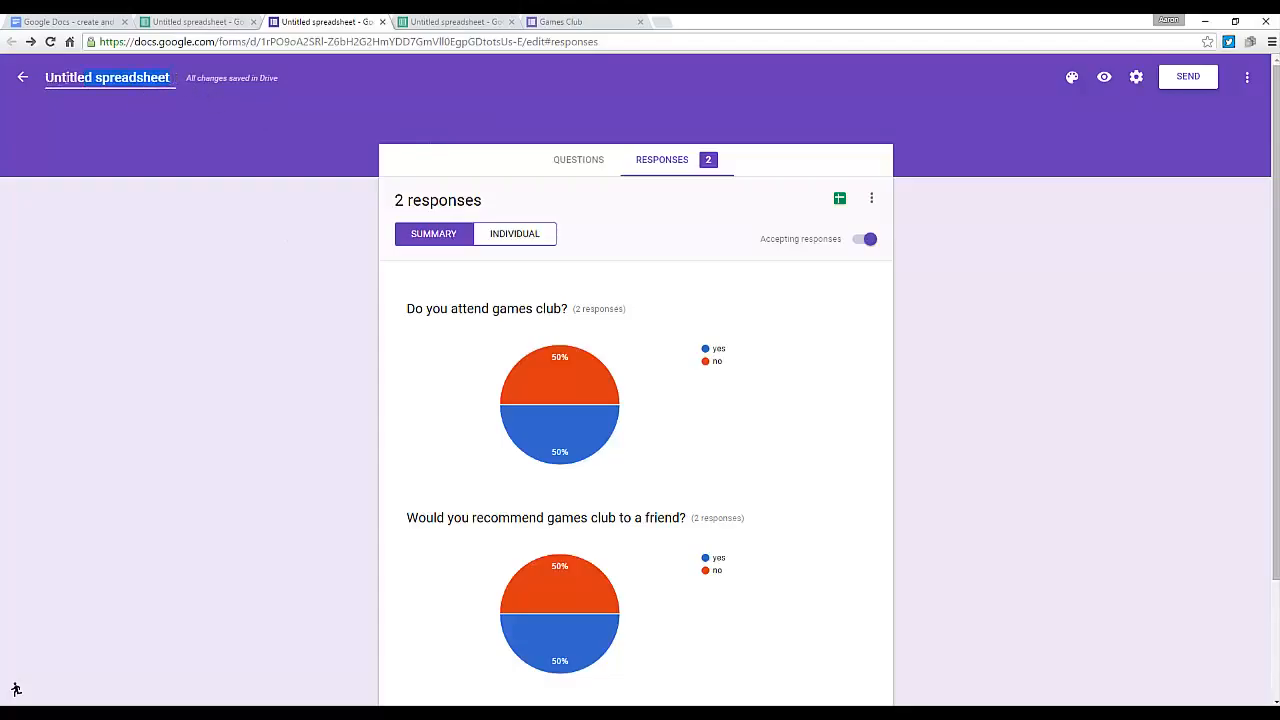
key(BackSpace)
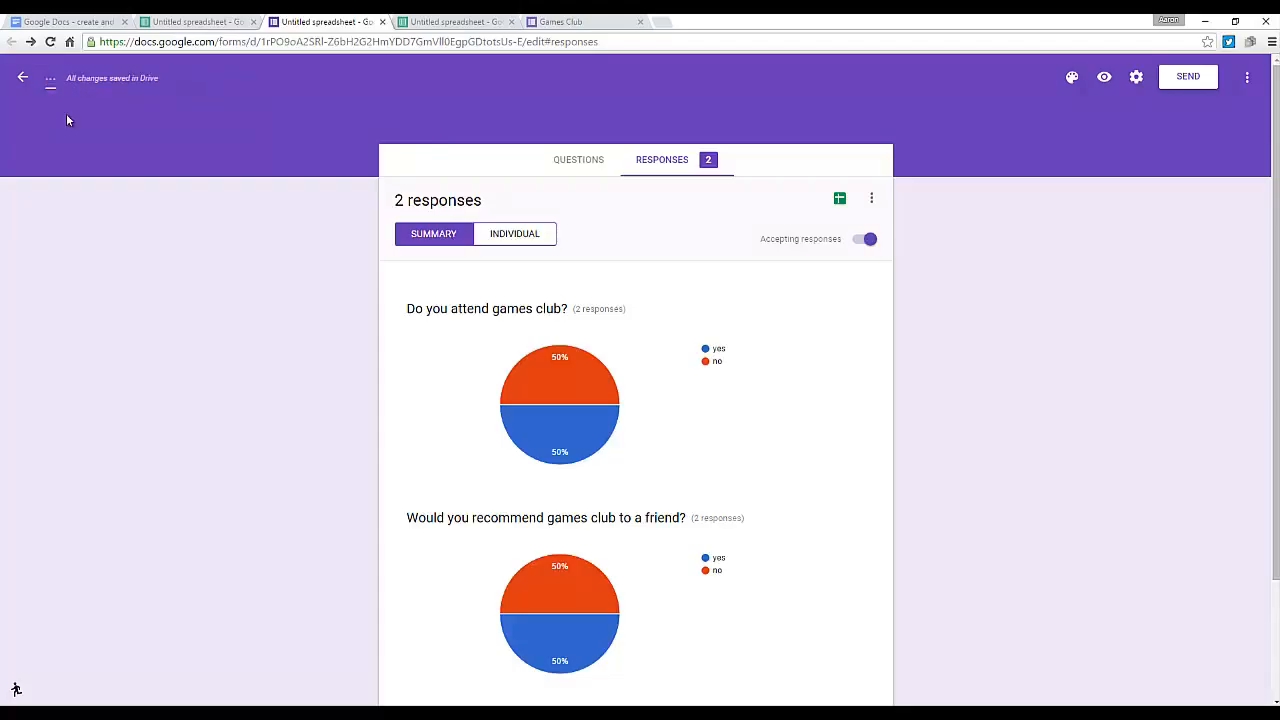
text(Games C)
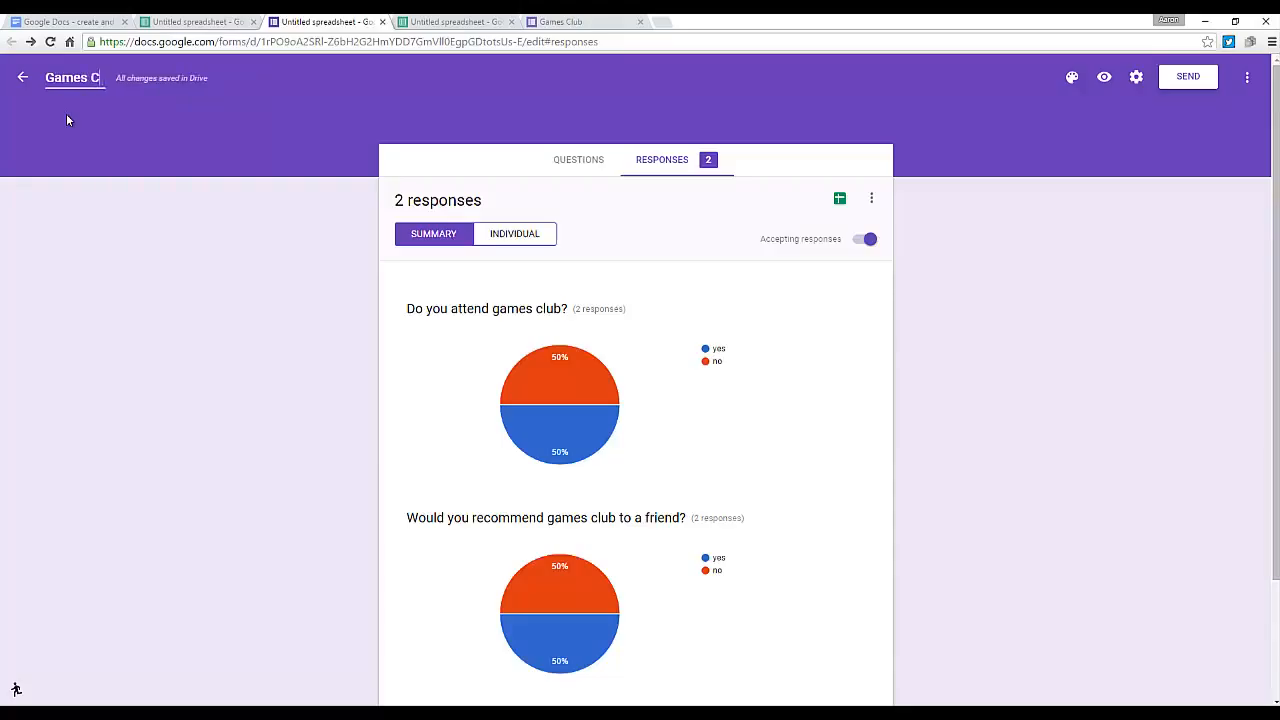
text(lub)
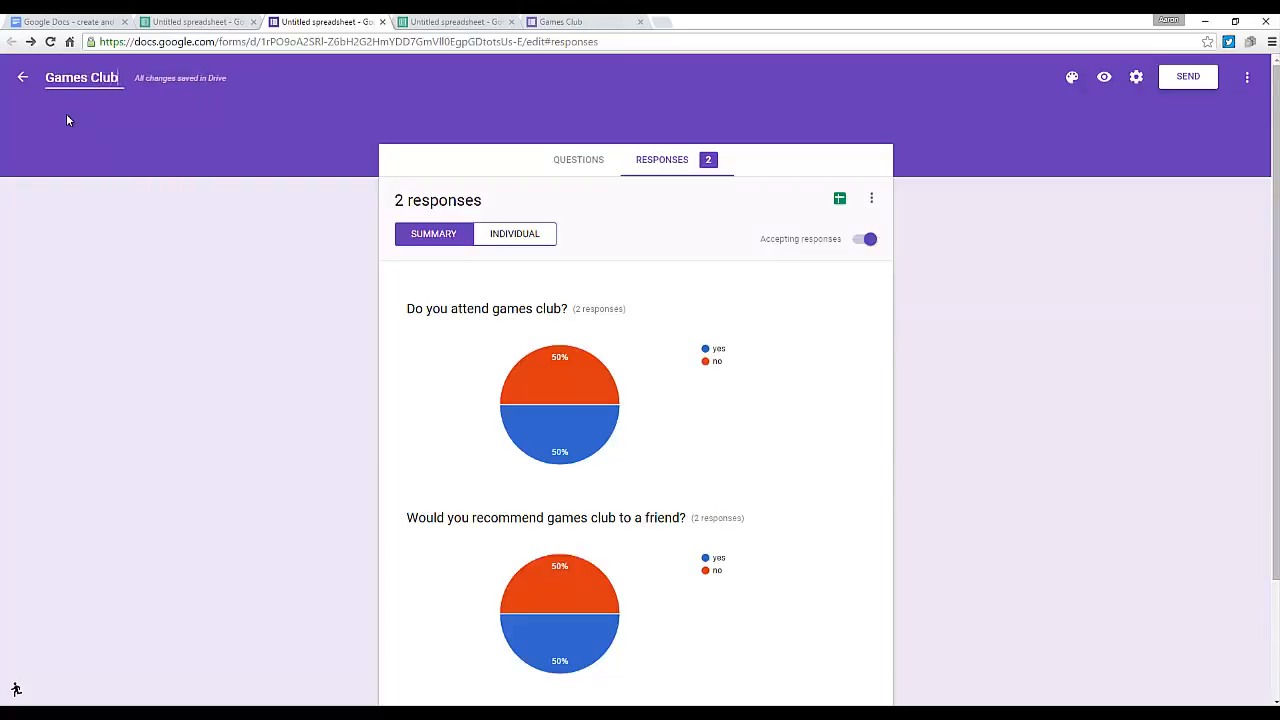
click(14, 84)
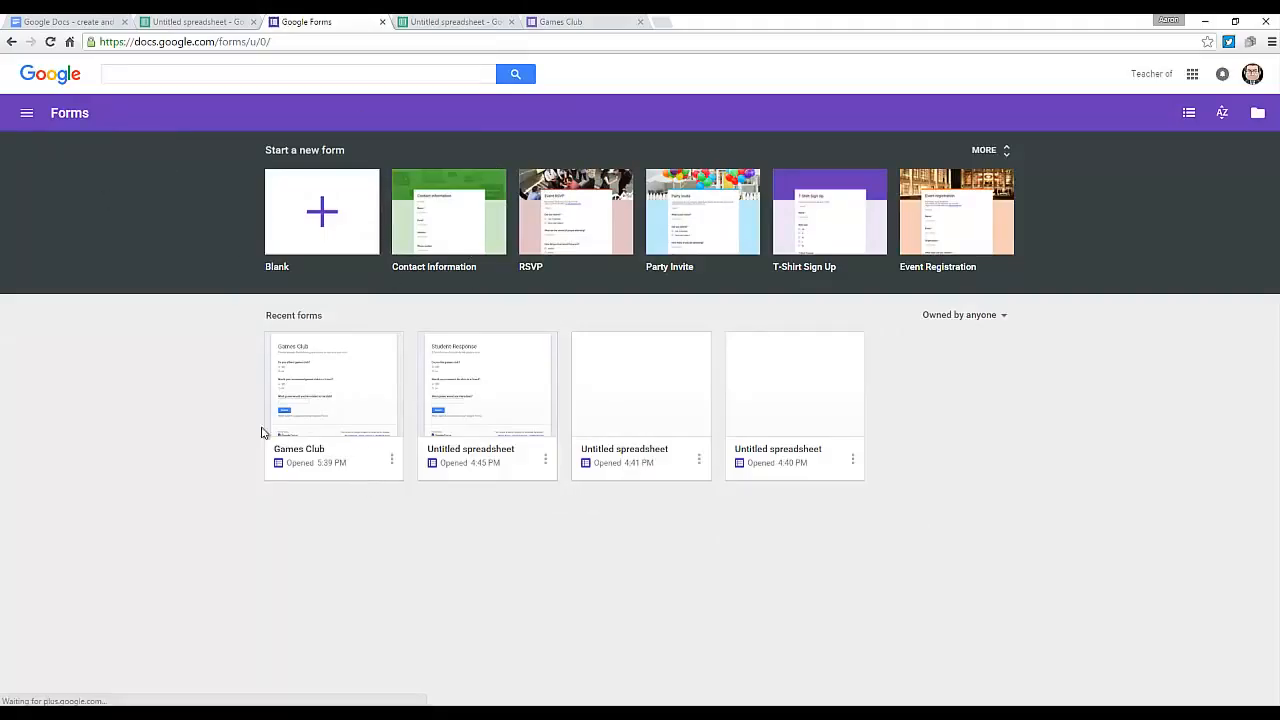
click(336, 393)
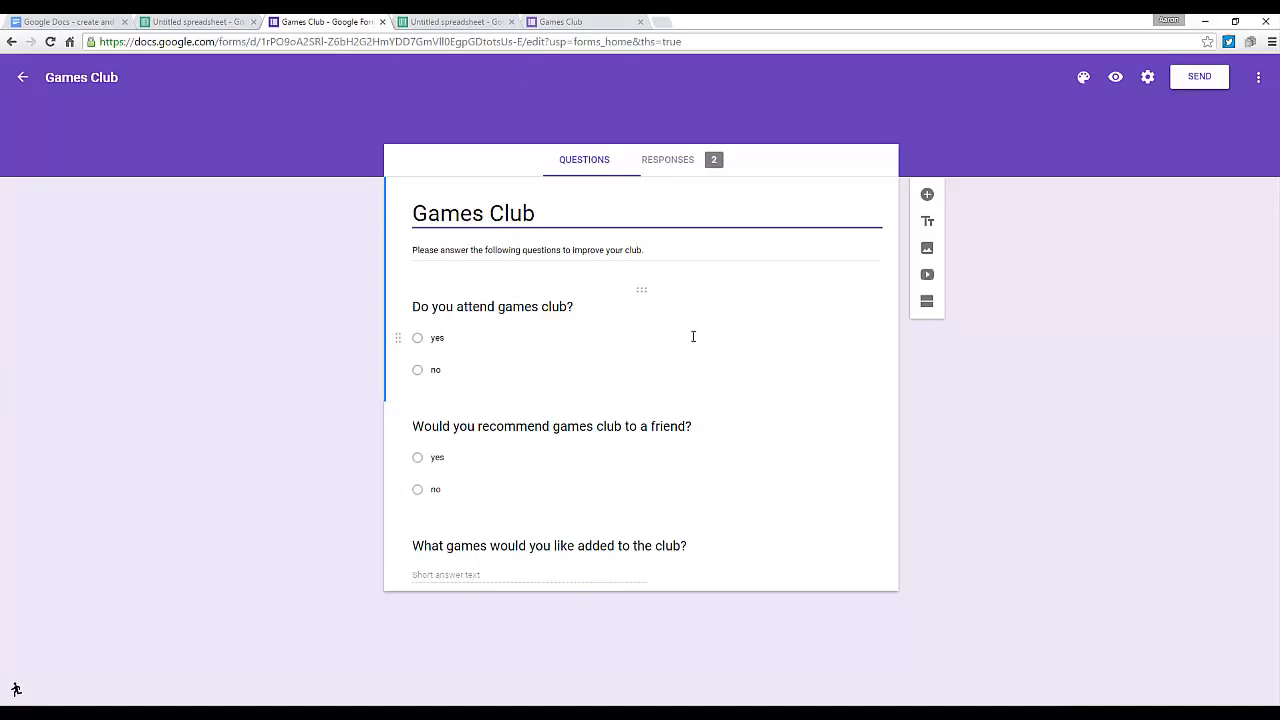
Step: Review the form's email, link and HTML embed sending options, trying the Shorten URL option, and leave without sending
click(1193, 82)
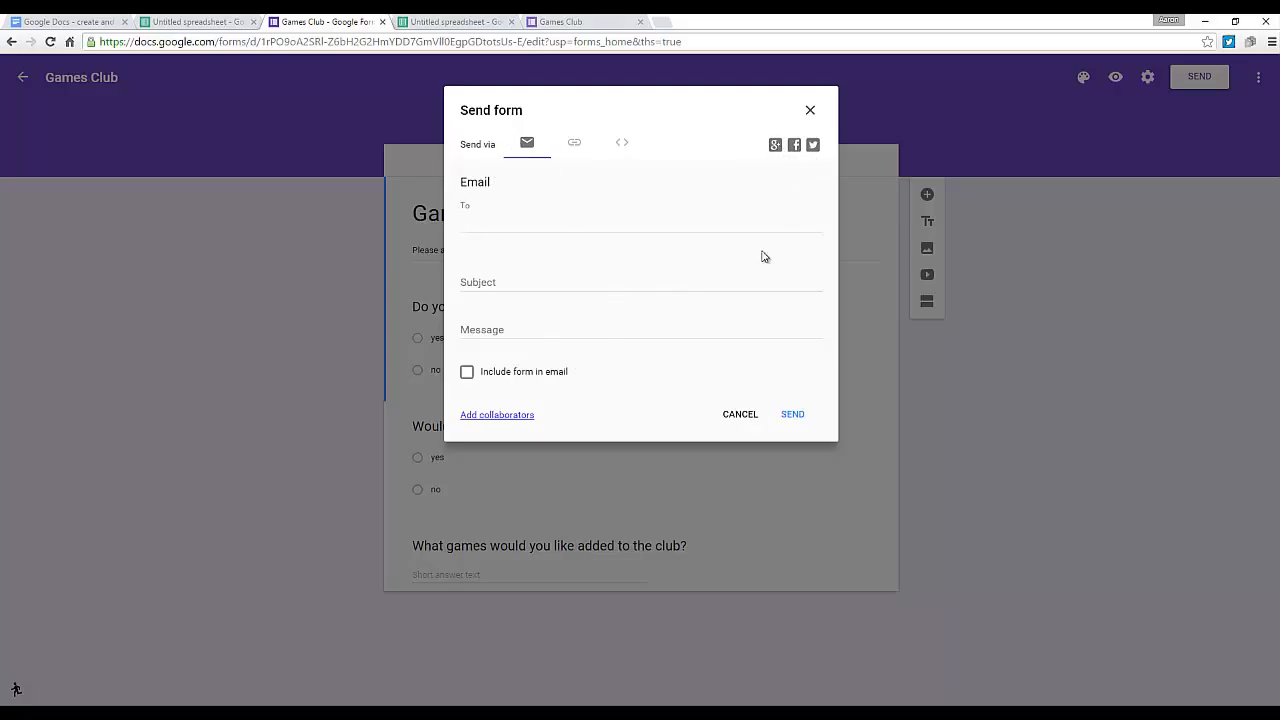
click(573, 148)
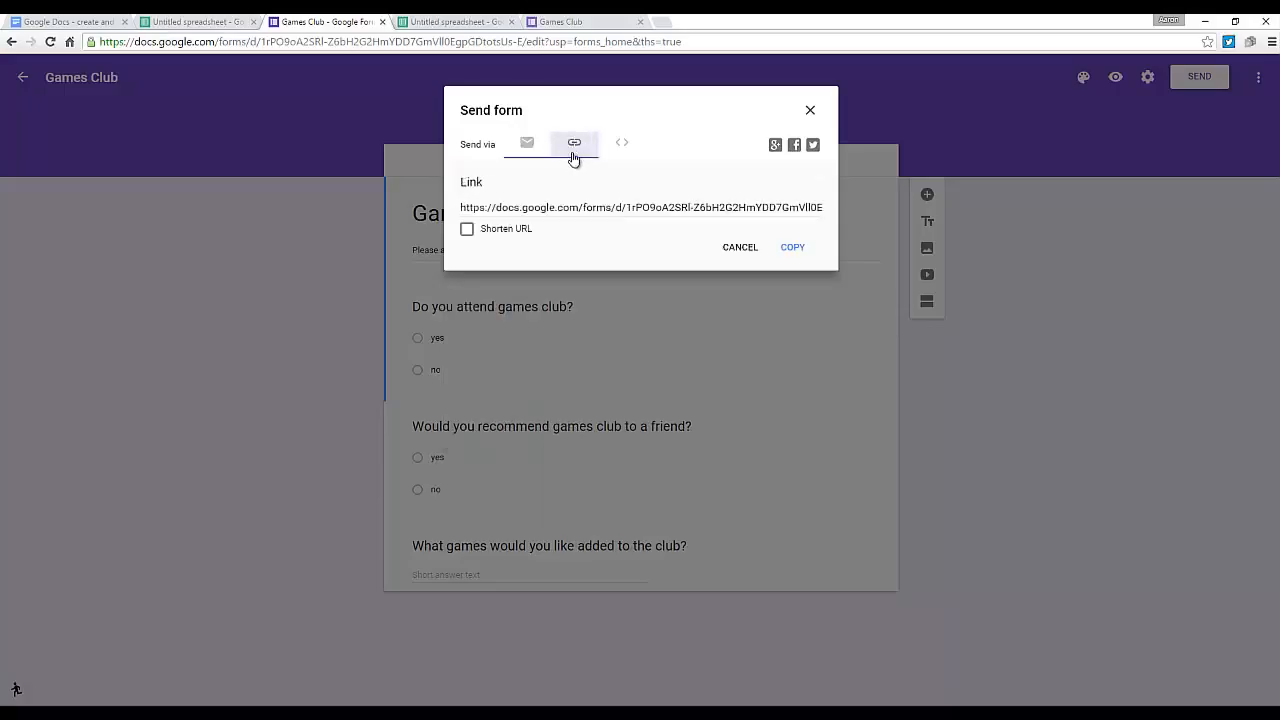
click(790, 247)
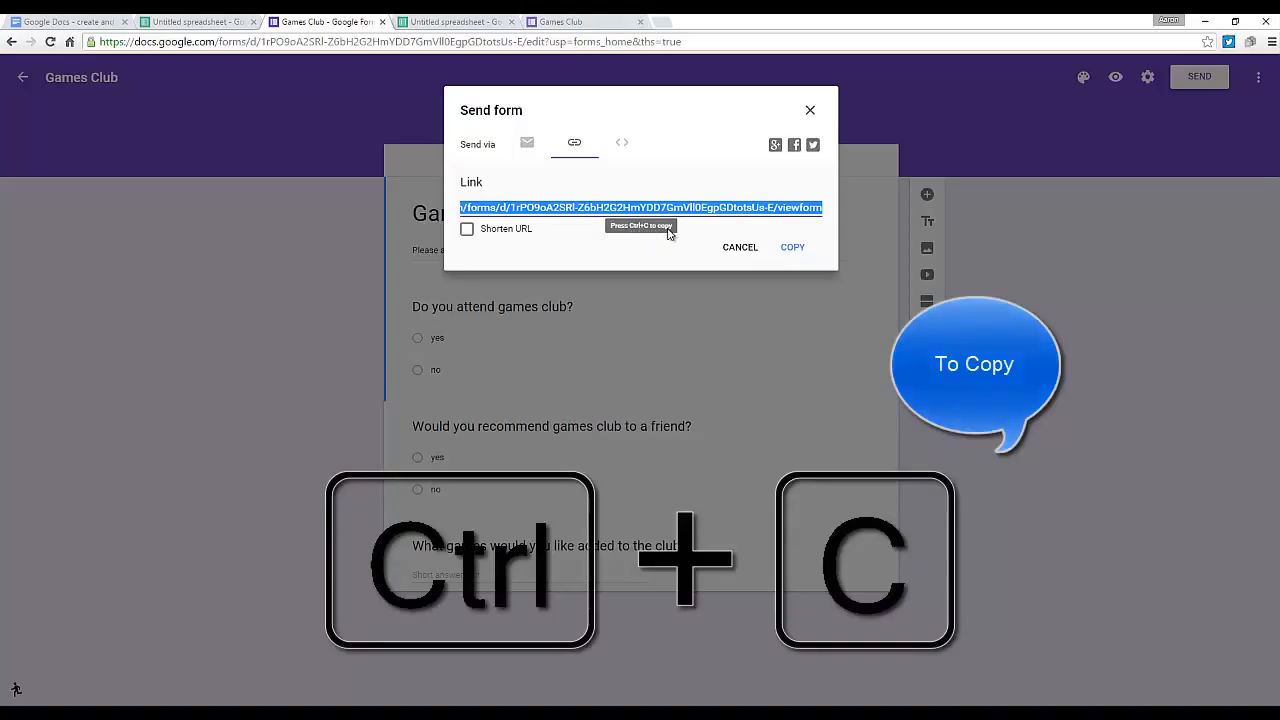
click(467, 230)
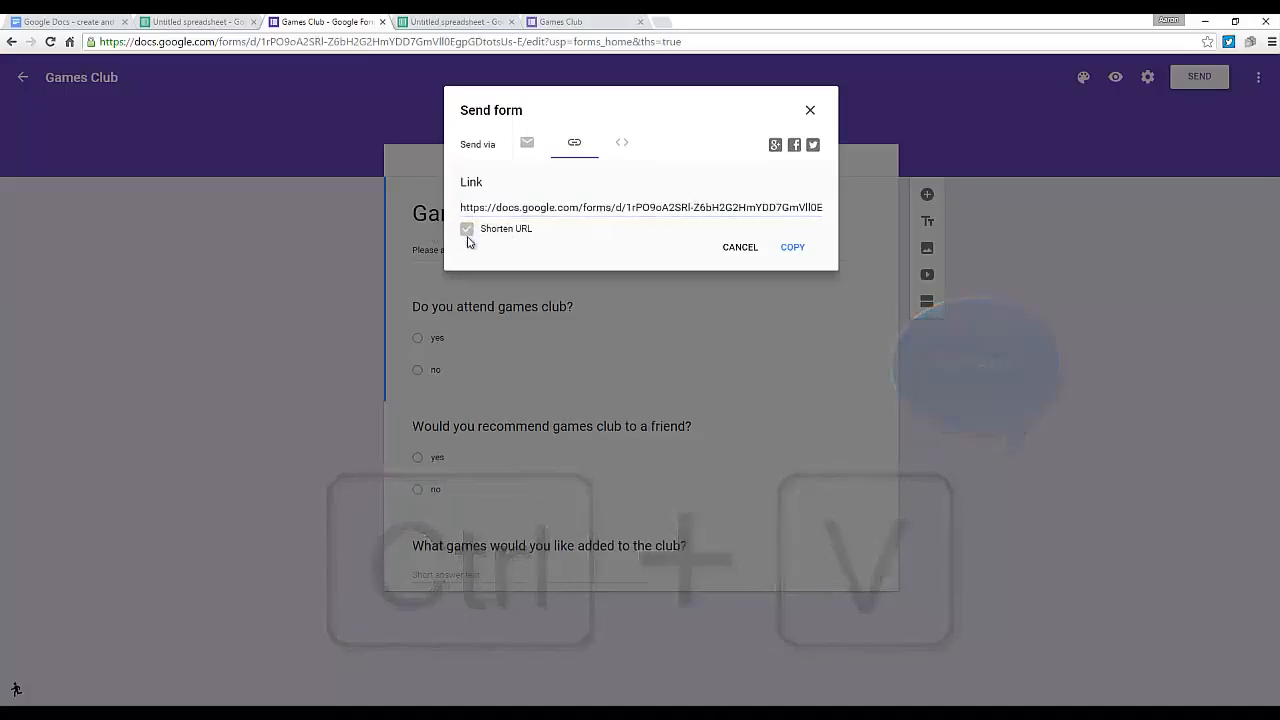
click(467, 230)
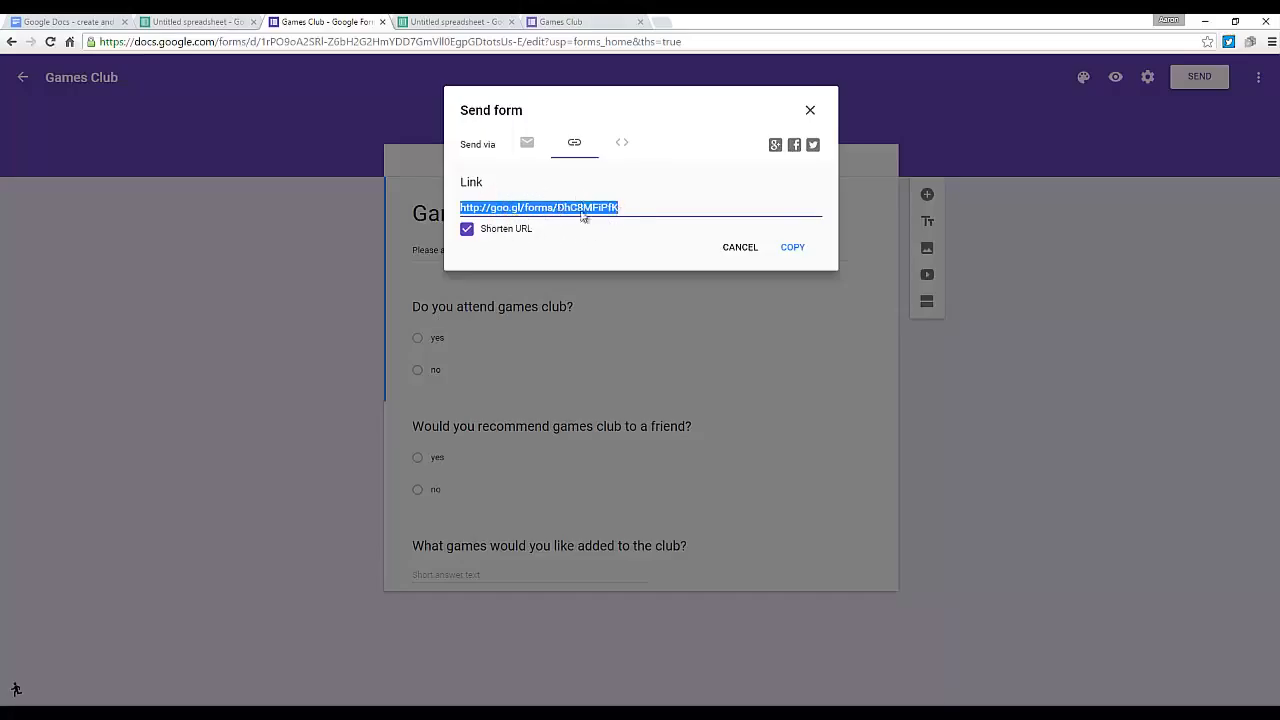
click(467, 231)
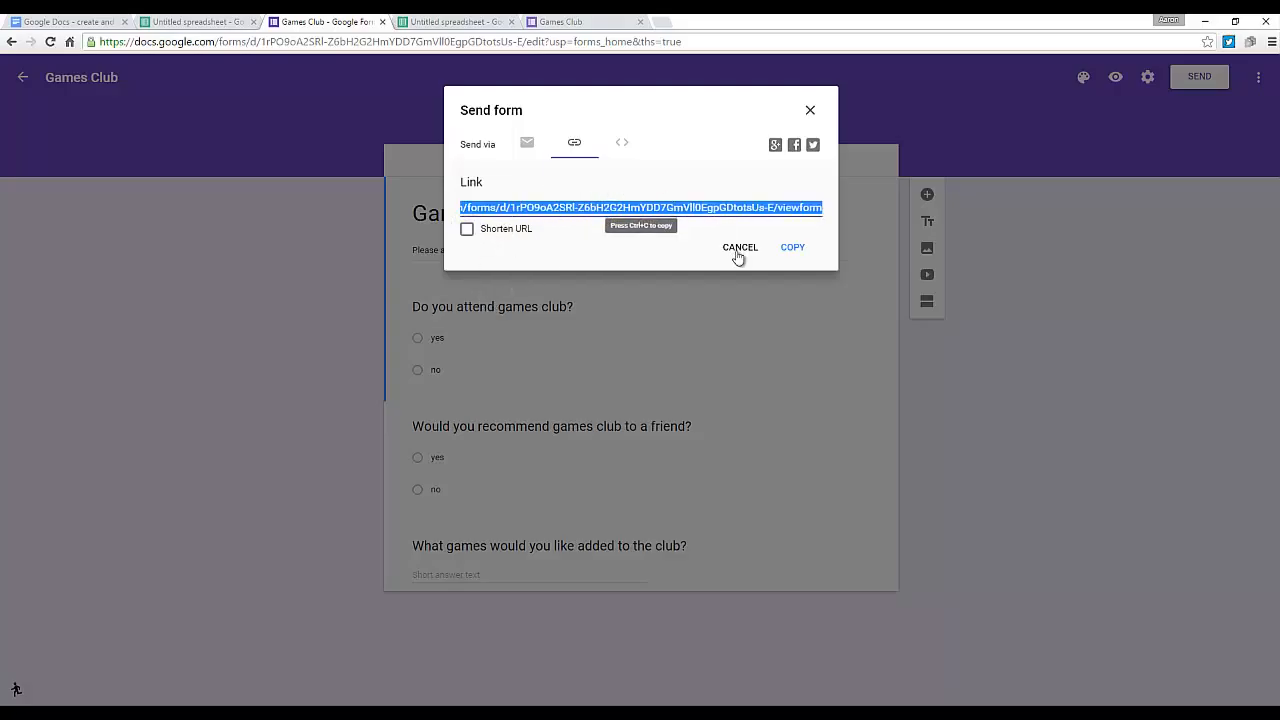
click(623, 146)
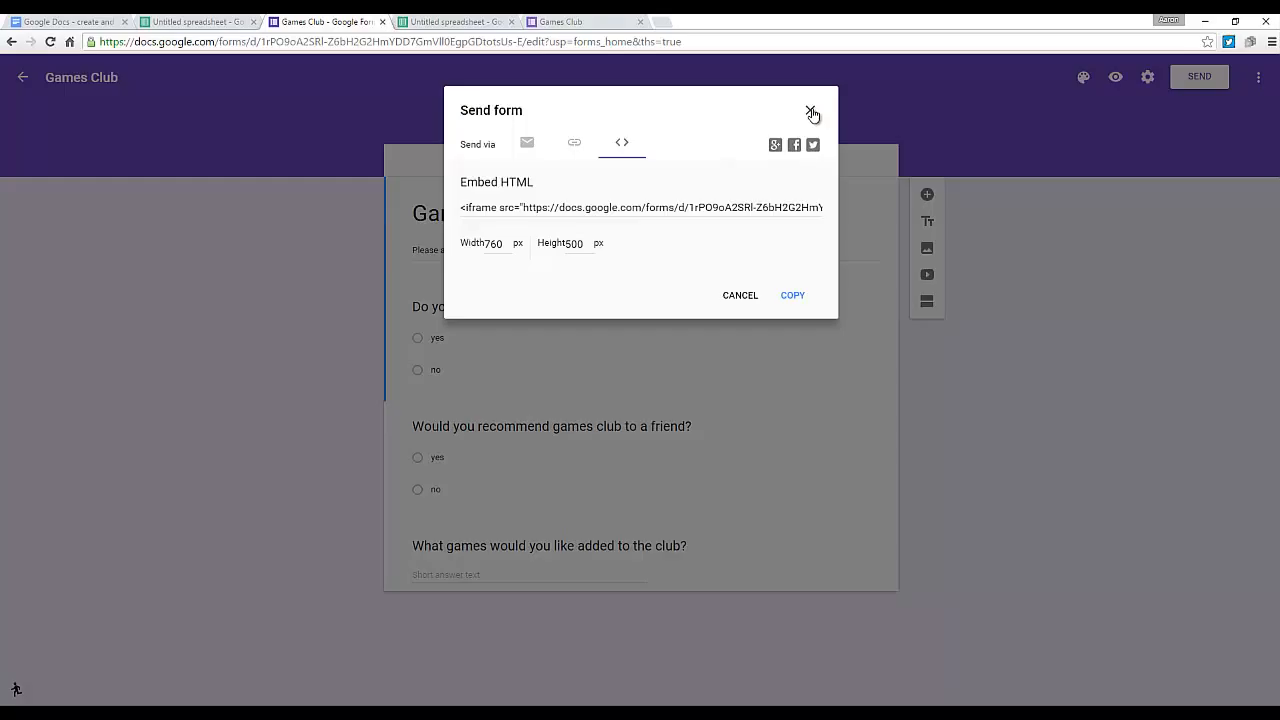
click(811, 111)
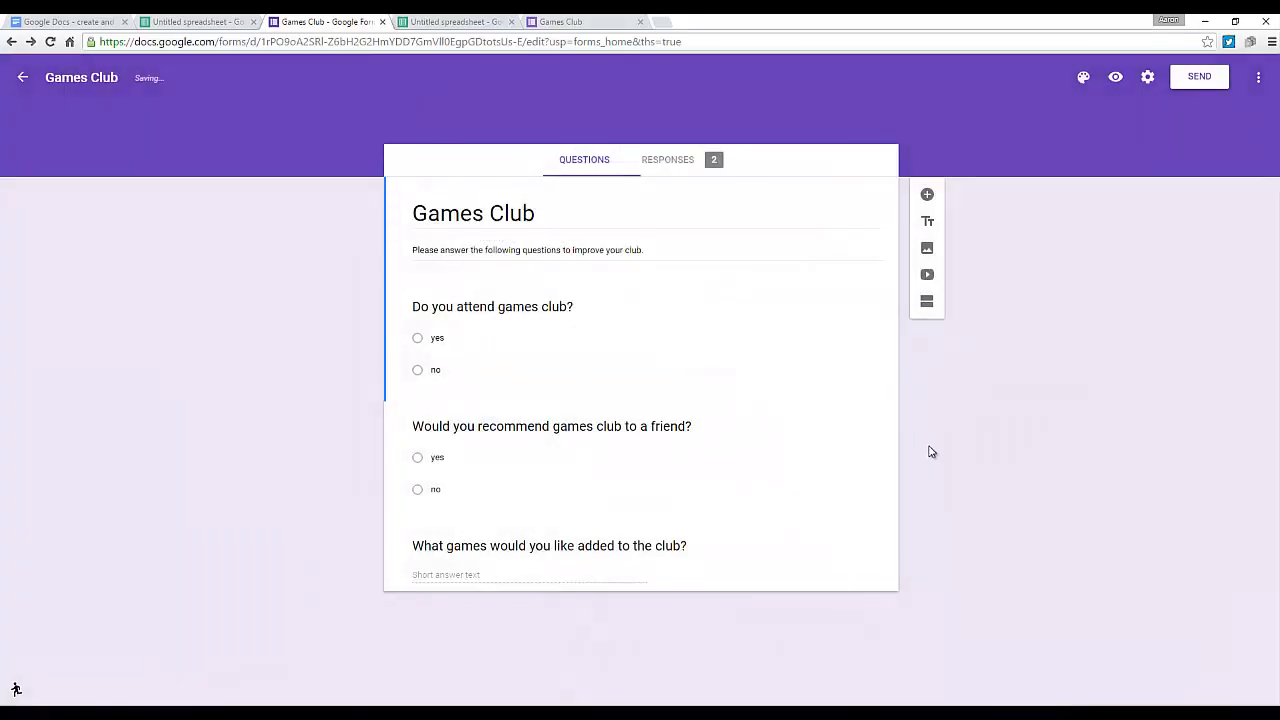